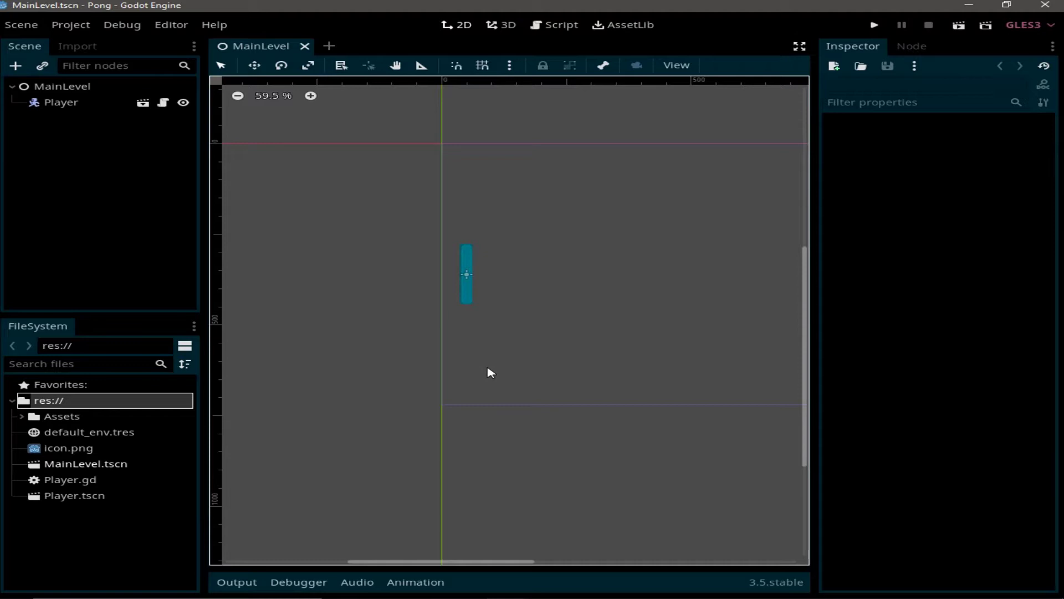
Add a Sprite child node under the MainLevel root.
{"action": "left_click", "coordinate": [88, 89]}
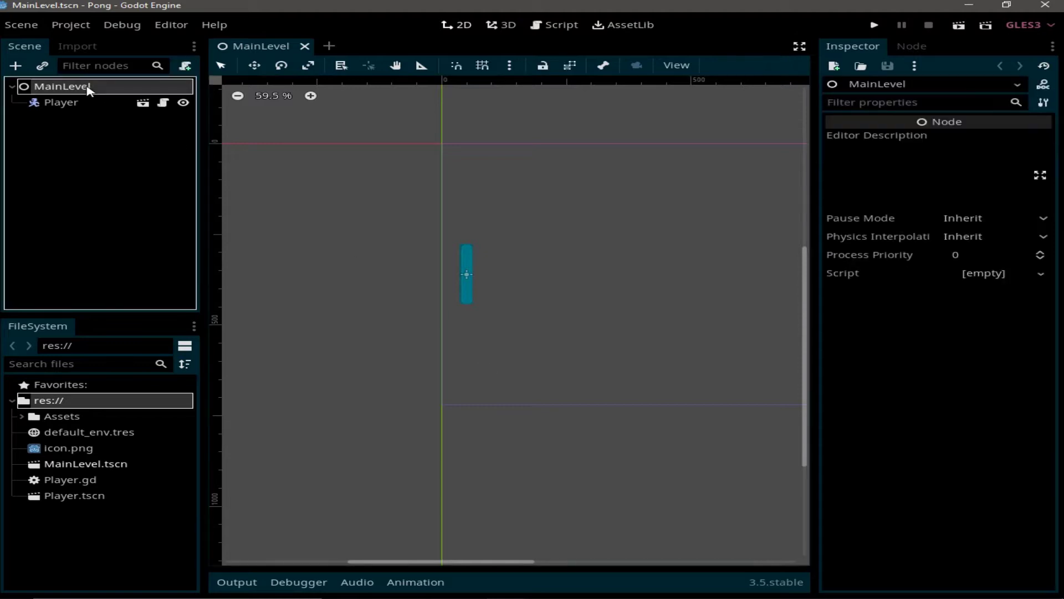
{"action": "key", "text": "ctrl+a"}
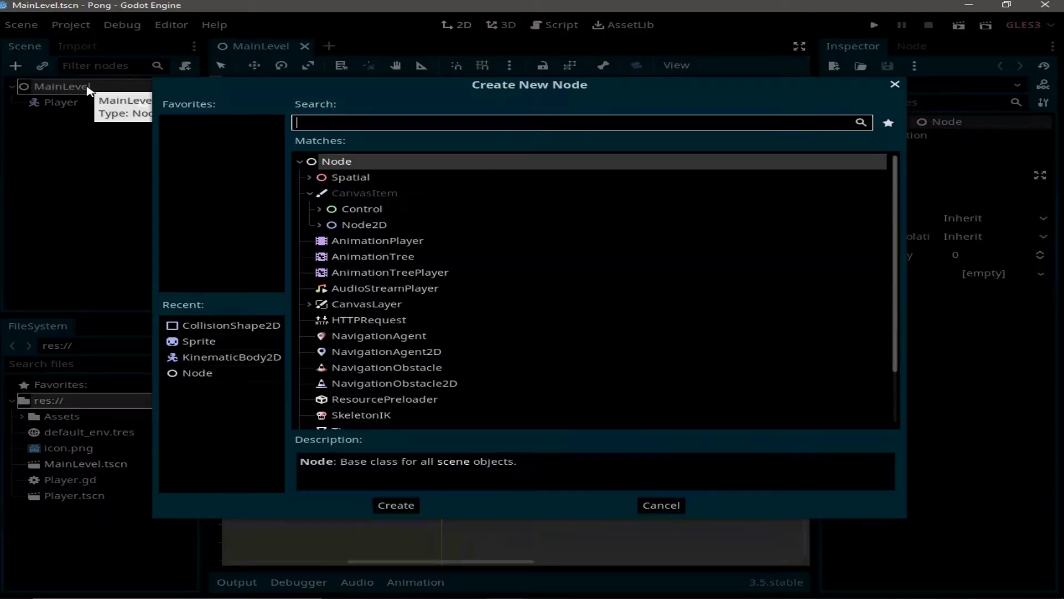
{"action": "type", "text": "sprite"}
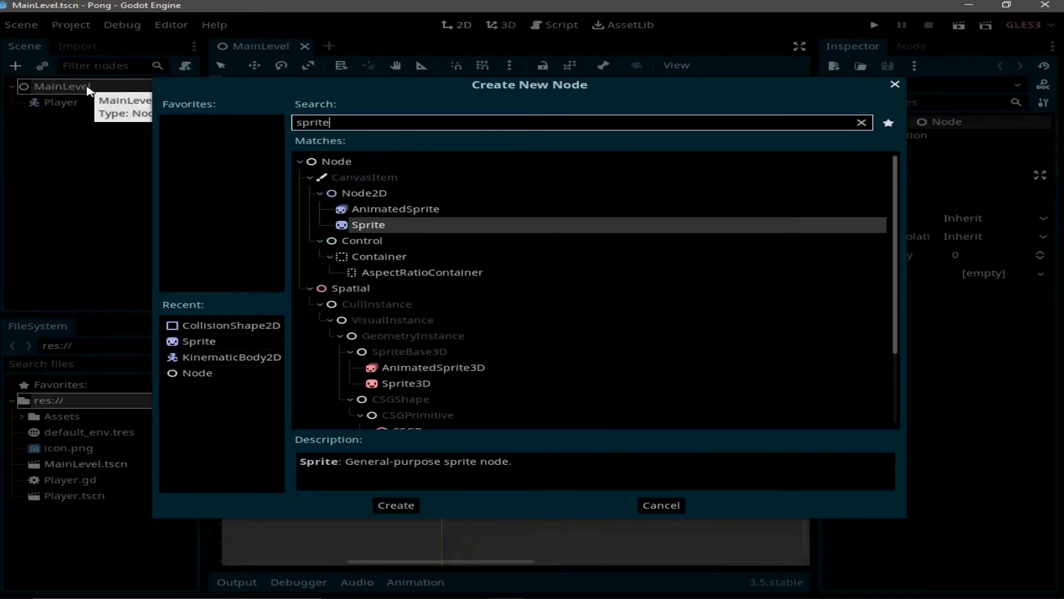
{"action": "key", "text": "Return"}
{"action": "double_click", "coordinate": [60, 123]}
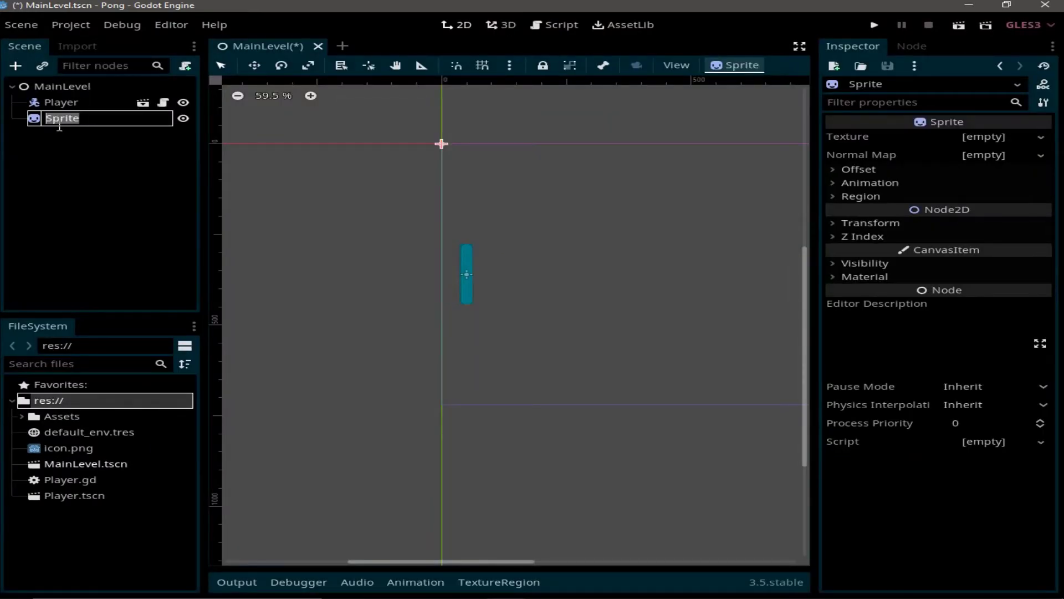
{"action": "left_click", "coordinate": [61, 143]}
Move the Sprite above Player in the scene tree and rename it Background.
{"action": "left_click_drag", "start_coordinate": [57, 119], "coordinate": [30, 99]}
{"action": "left_click", "coordinate": [66, 103]}
{"action": "left_click", "coordinate": [68, 102]}
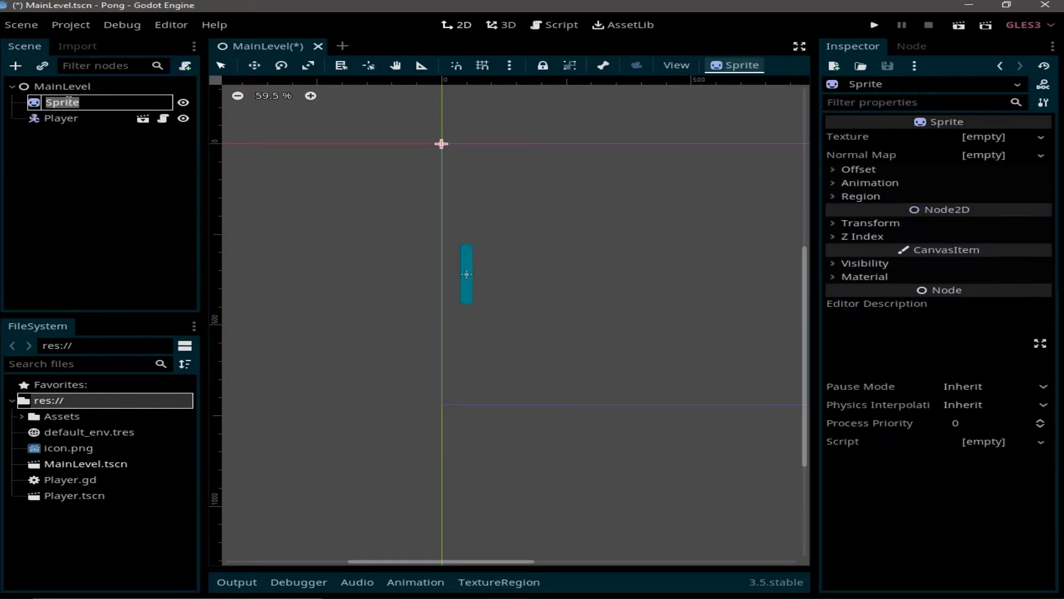
{"action": "type", "text": "Background"}
{"action": "key", "text": "Return"}
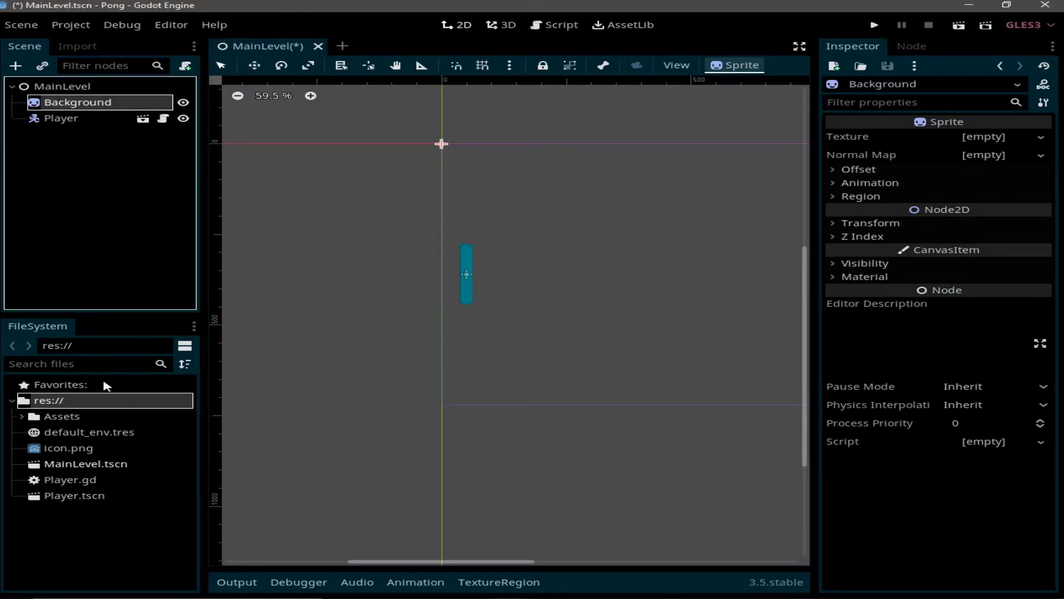
Assign background.png from the Assets folder as the Background sprite's texture.
{"action": "left_click", "coordinate": [23, 415]}
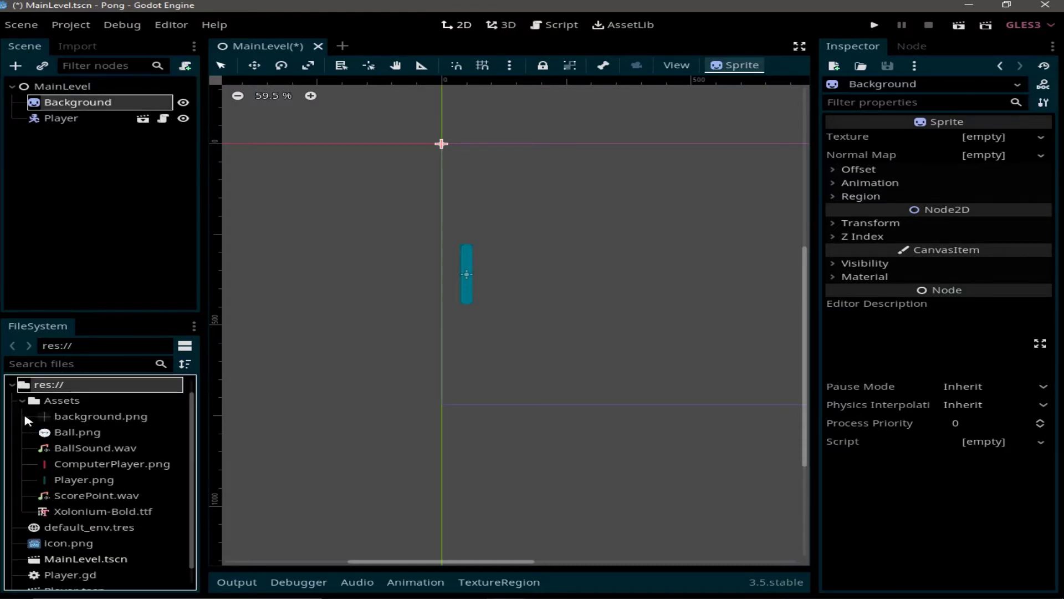
{"action": "left_click", "coordinate": [101, 423]}
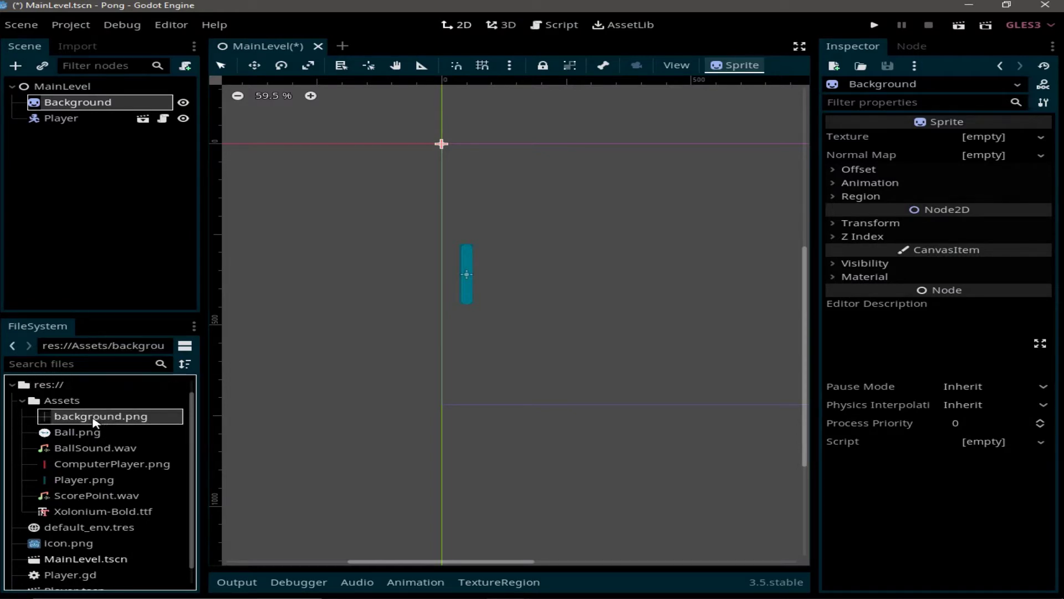
{"action": "left_click_drag", "start_coordinate": [90, 424], "coordinate": [976, 139]}
Uncheck Centered under Offset, then inspect the texture size and cancel a trial corner resize.
{"action": "left_click", "coordinate": [856, 194]}
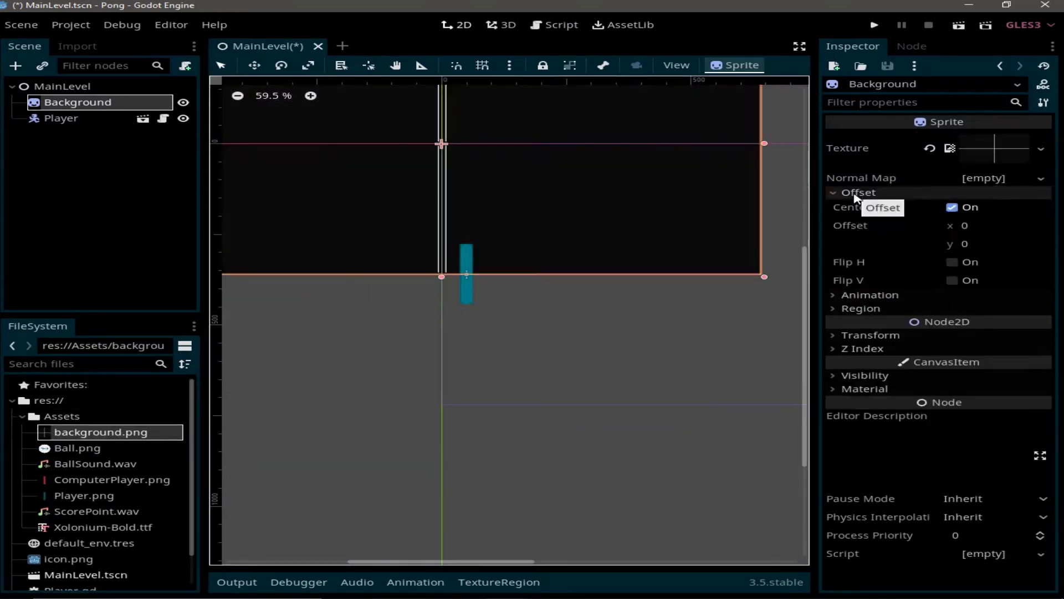
{"action": "left_click", "coordinate": [952, 208]}
{"action": "scroll", "coordinate": [704, 355], "scroll_direction": "down", "scroll_amount": 3}
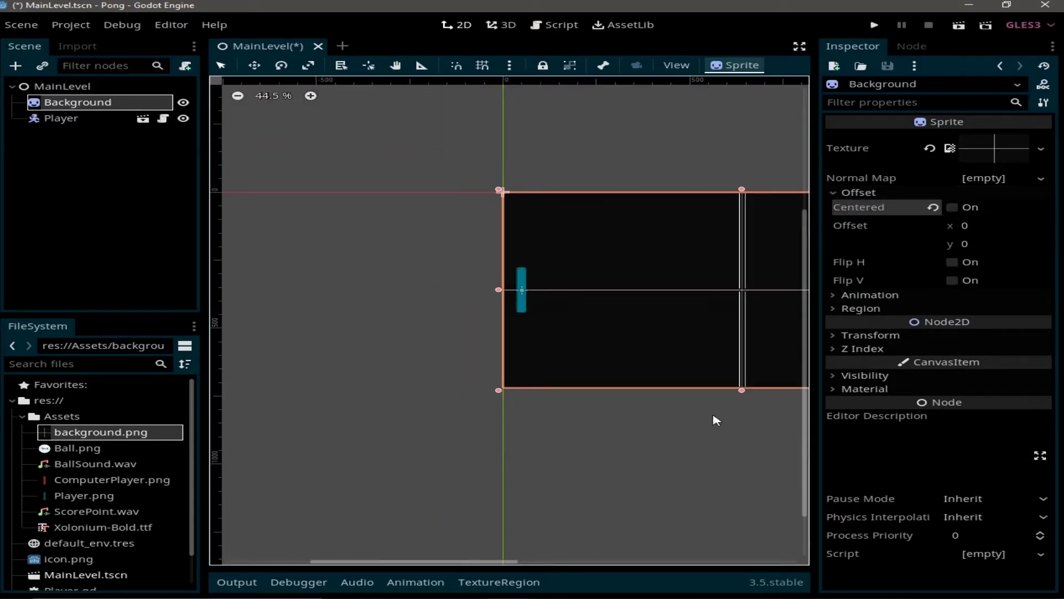
{"action": "middle_click_drag", "start_coordinate": [717, 420], "coordinate": [537, 397]}
{"action": "scroll", "coordinate": [537, 397], "scroll_direction": "down", "scroll_amount": 1}
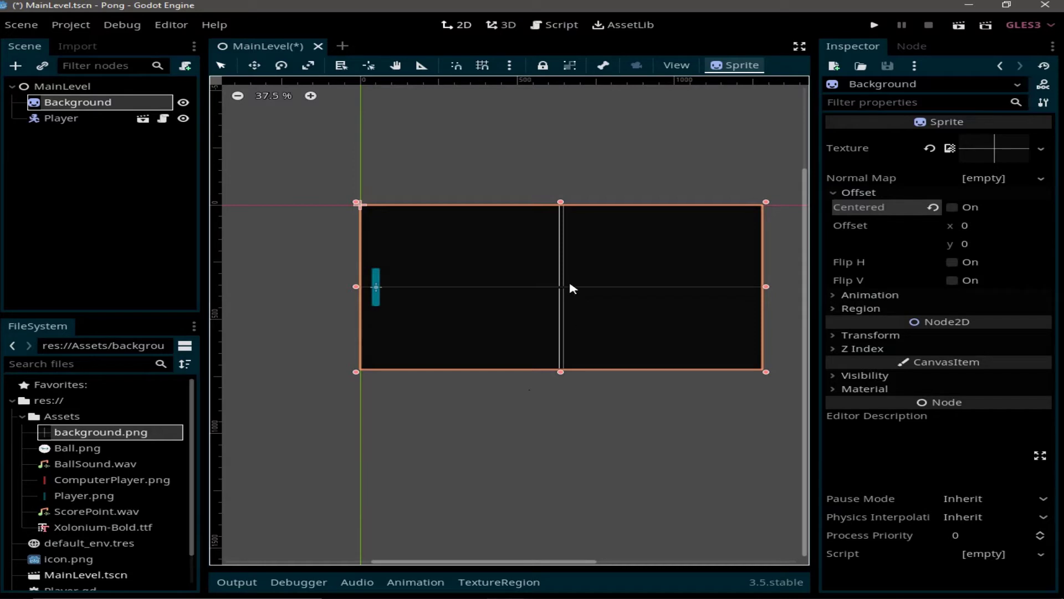
{"action": "left_click", "coordinate": [989, 150]}
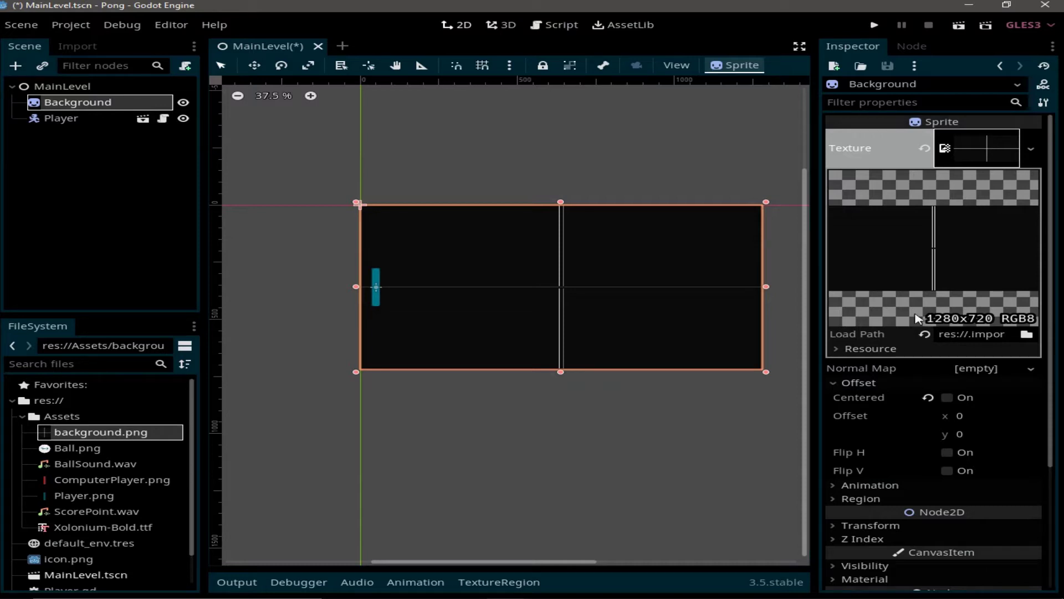
{"action": "mouse_move", "coordinate": [766, 372]}
{"action": "left_mouse_down"}
{"action": "mouse_move", "coordinate": [630, 335]}
{"action": "mouse_move", "coordinate": [762, 330]}
{"action": "mouse_move", "coordinate": [761, 354]}
{"action": "left_mouse_up"}
{"action": "right_click", "coordinate": [761, 354]}
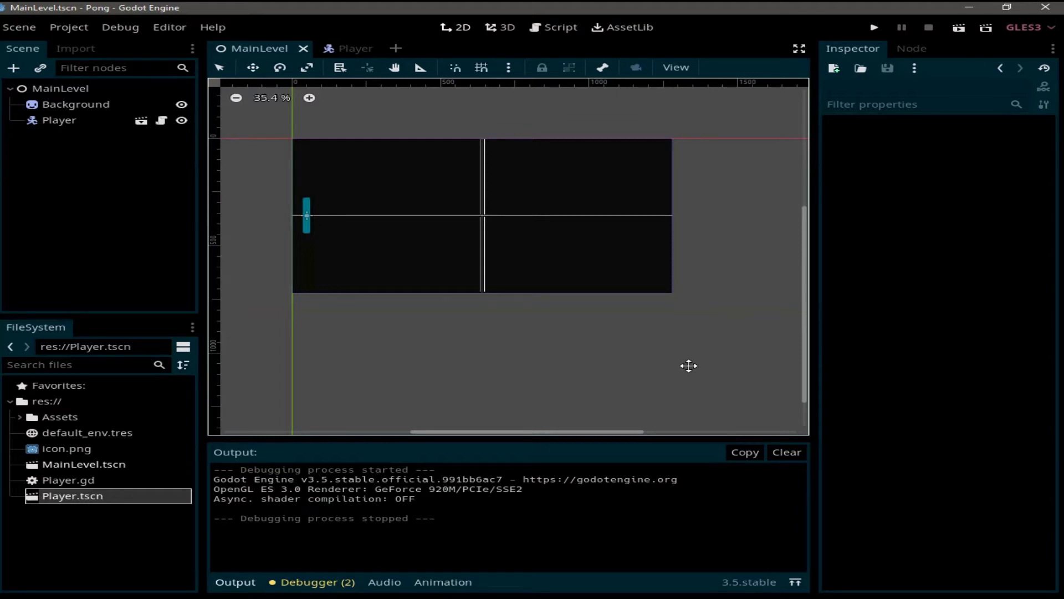
Create a new scene with a KinematicBody2D root named Ball.
{"action": "left_click", "coordinate": [397, 48]}
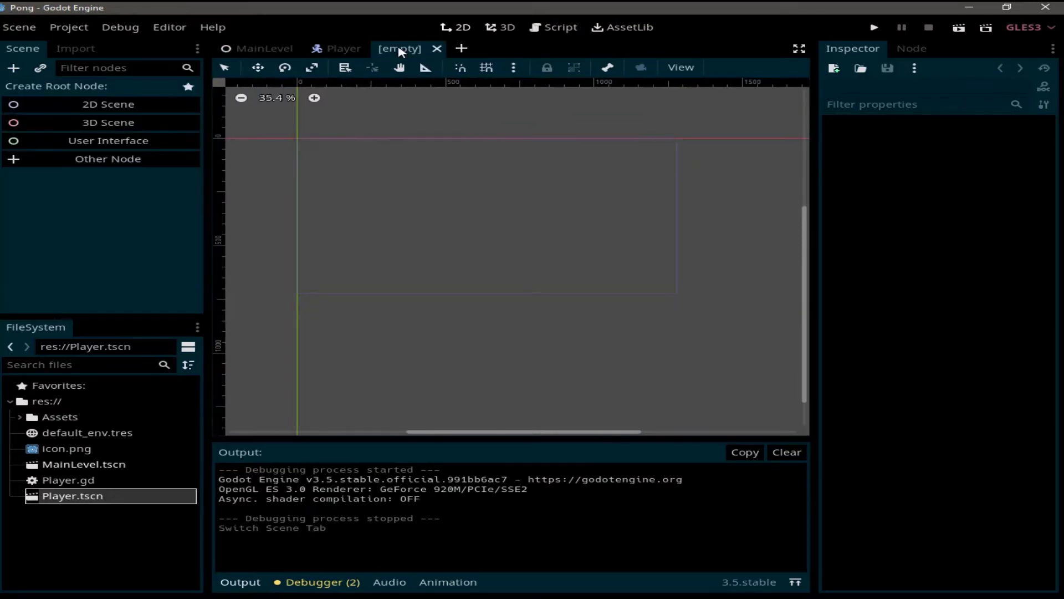
{"action": "left_click", "coordinate": [163, 159]}
{"action": "type", "text": "kine"}
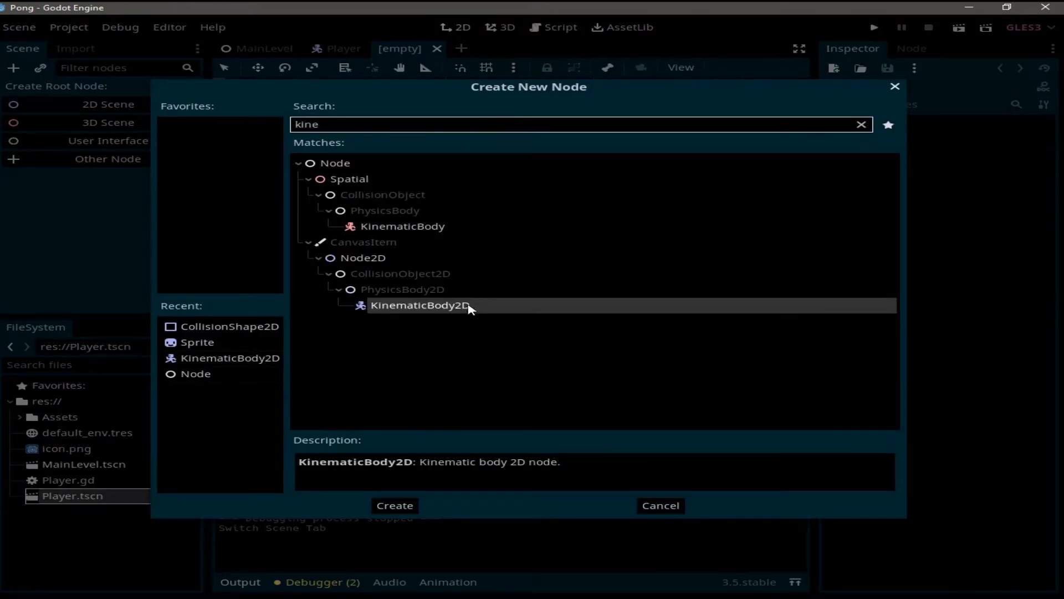
{"action": "double_click", "coordinate": [469, 309]}
{"action": "double_click", "coordinate": [134, 89]}
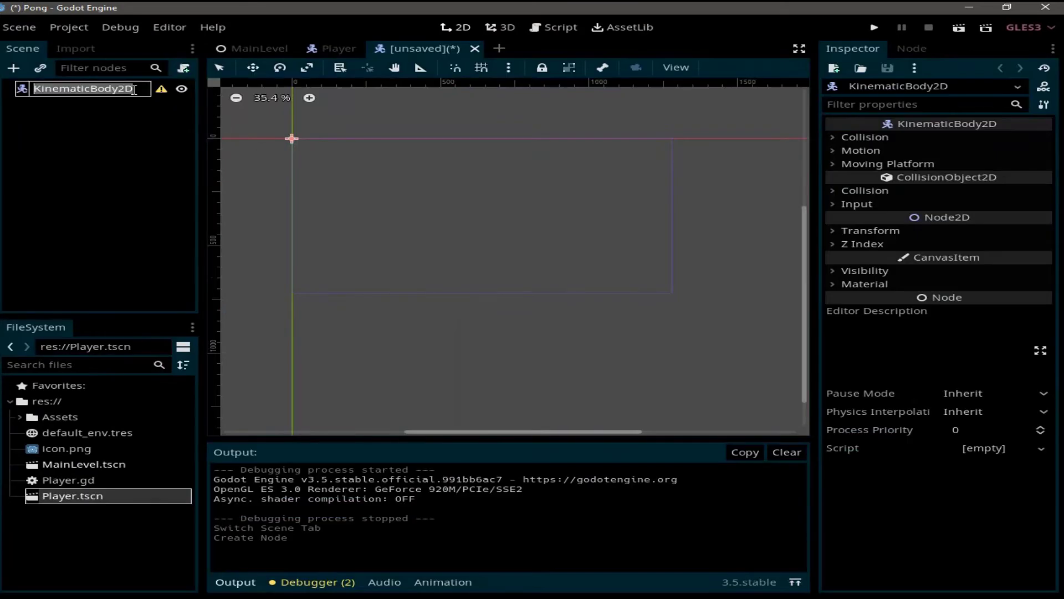
{"action": "type", "text": "Ball"}
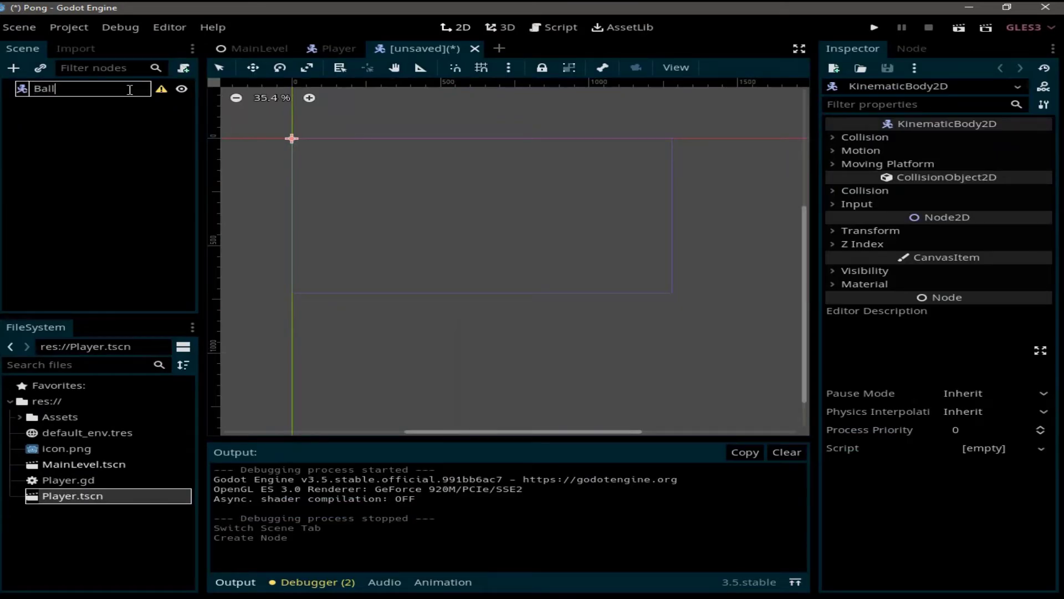
{"action": "key", "text": "Return"}
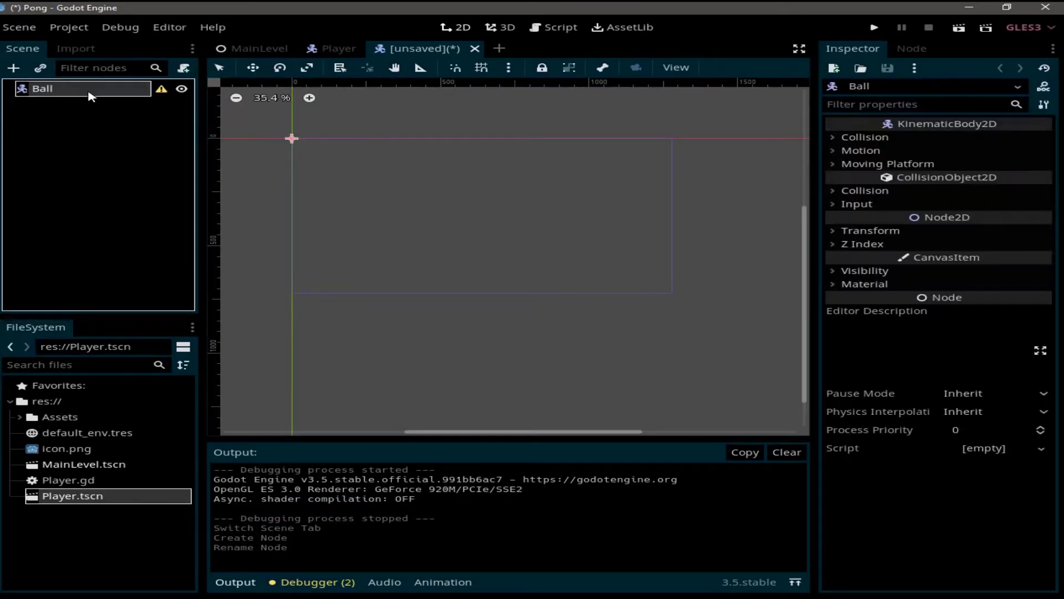
Add Sprite and CollisionShape2D children under the Ball root.
{"action": "key", "text": "ctrl+a"}
{"action": "type", "text": "sprite"}
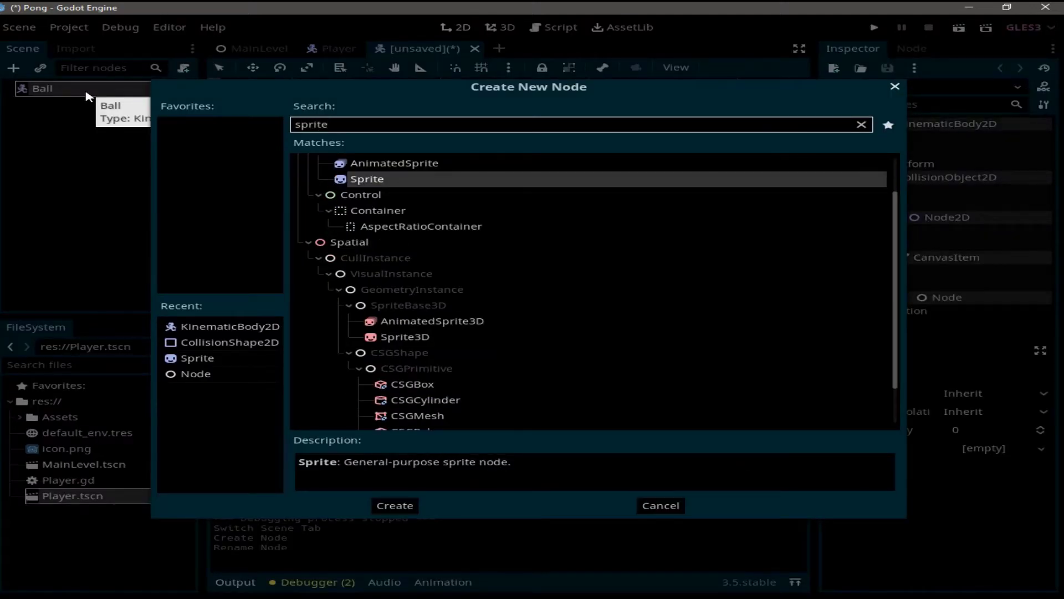
{"action": "key", "text": "Return"}
{"action": "left_click", "coordinate": [55, 88]}
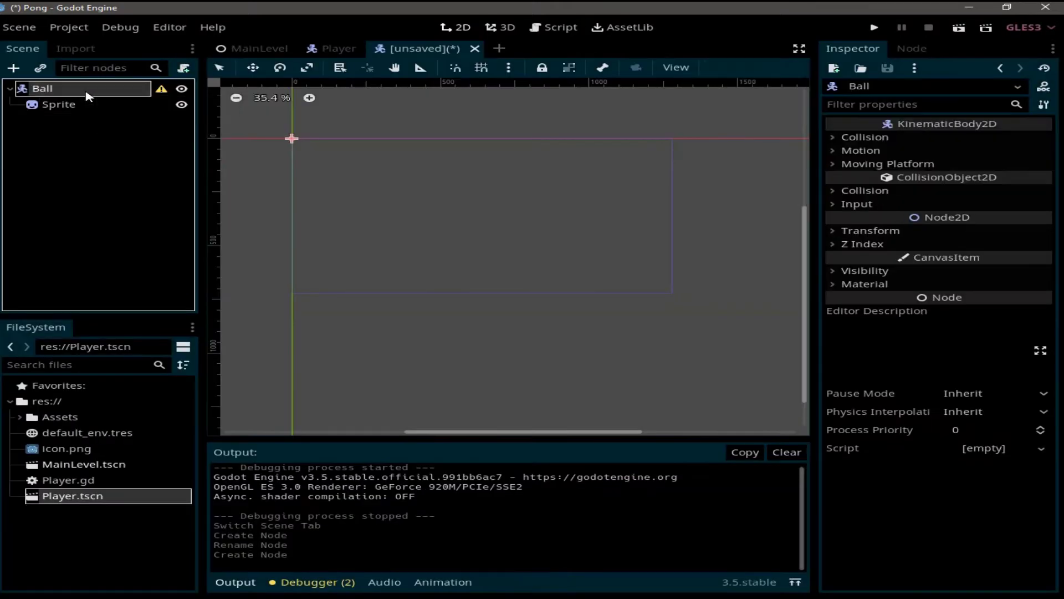
{"action": "key", "text": "ctrl+a"}
{"action": "type", "text": "coll"}
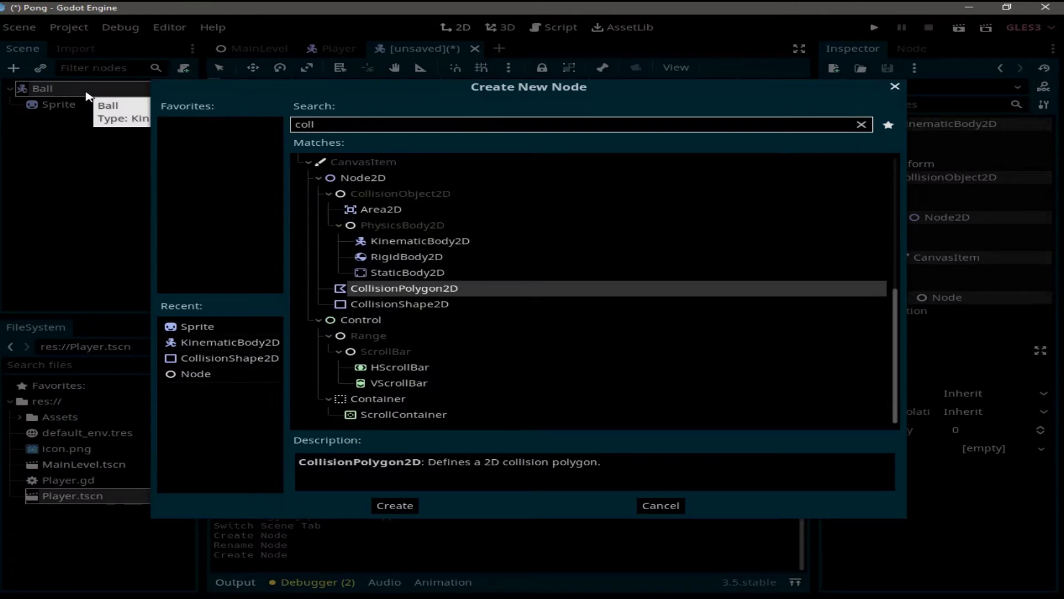
{"action": "type", "text": "is"}
{"action": "key", "text": "Down"}
{"action": "key", "text": "Return"}
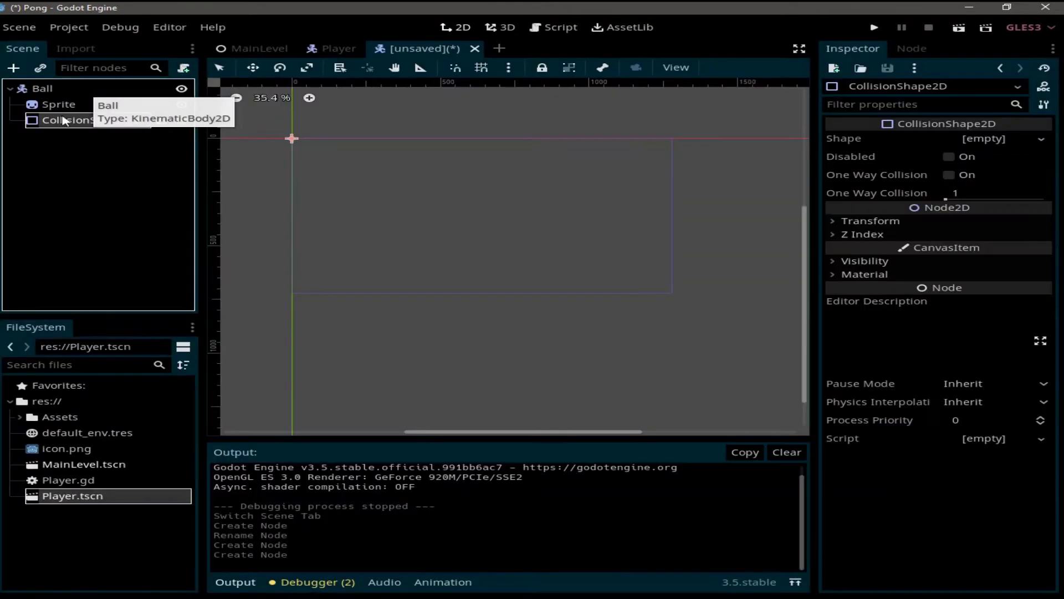
{"action": "left_click", "coordinate": [64, 108]}
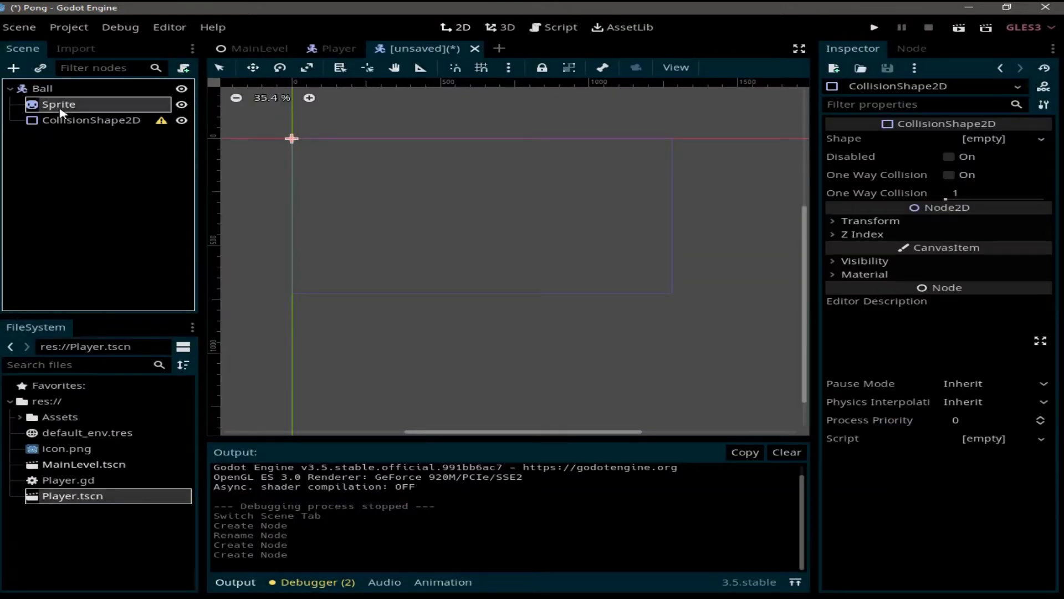
Assign Ball.png from the Assets folder as the Sprite's texture.
{"action": "left_click", "coordinate": [19, 417]}
{"action": "left_click", "coordinate": [70, 452]}
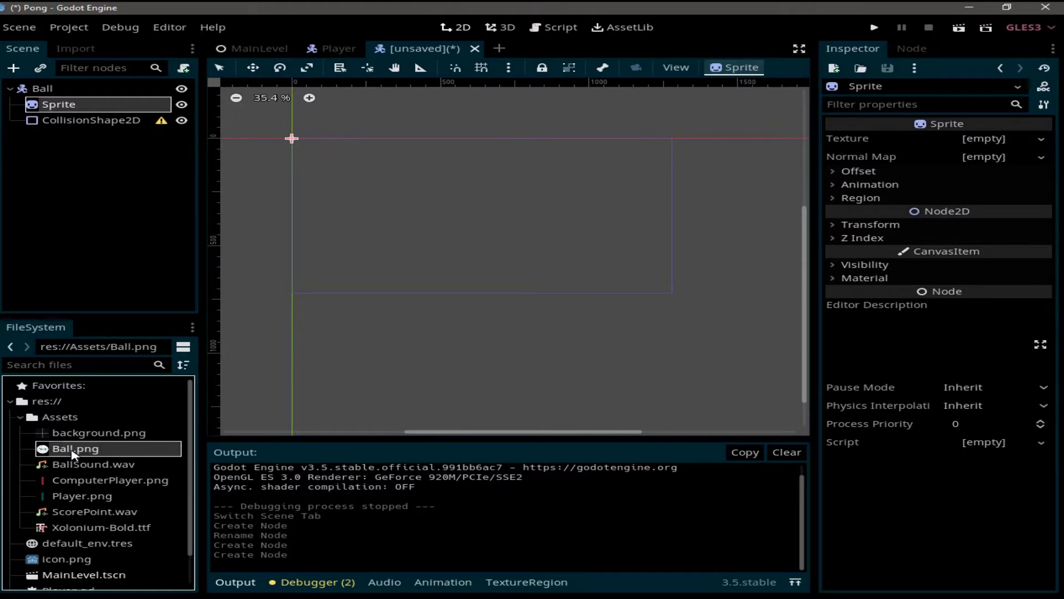
{"action": "left_click_drag", "start_coordinate": [56, 450], "coordinate": [997, 138]}
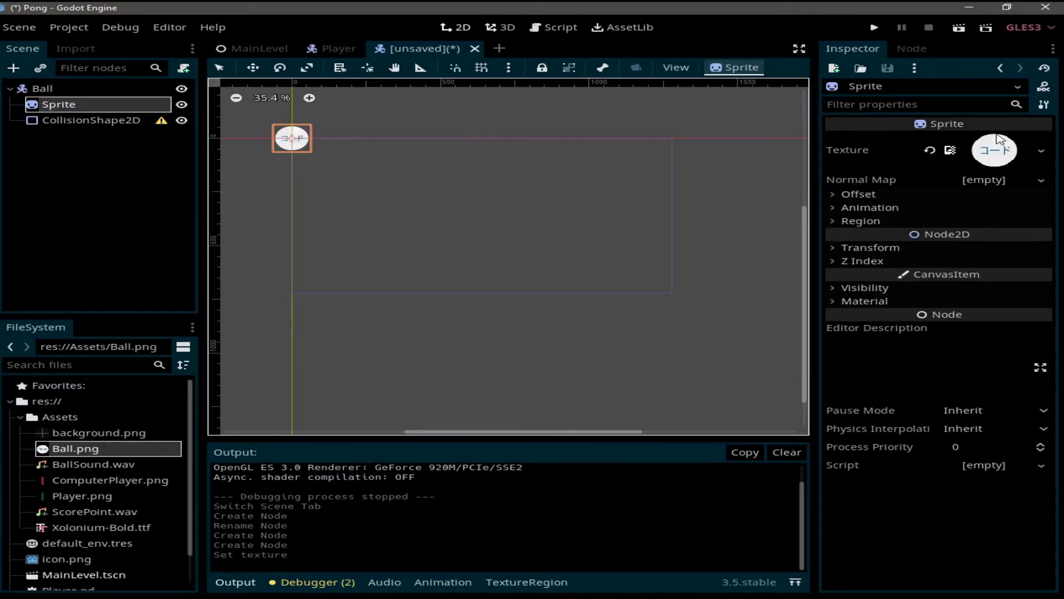
Give CollisionShape2D a new CircleShape2D and enlarge its radius to cover the ball.
{"action": "left_click", "coordinate": [117, 122]}
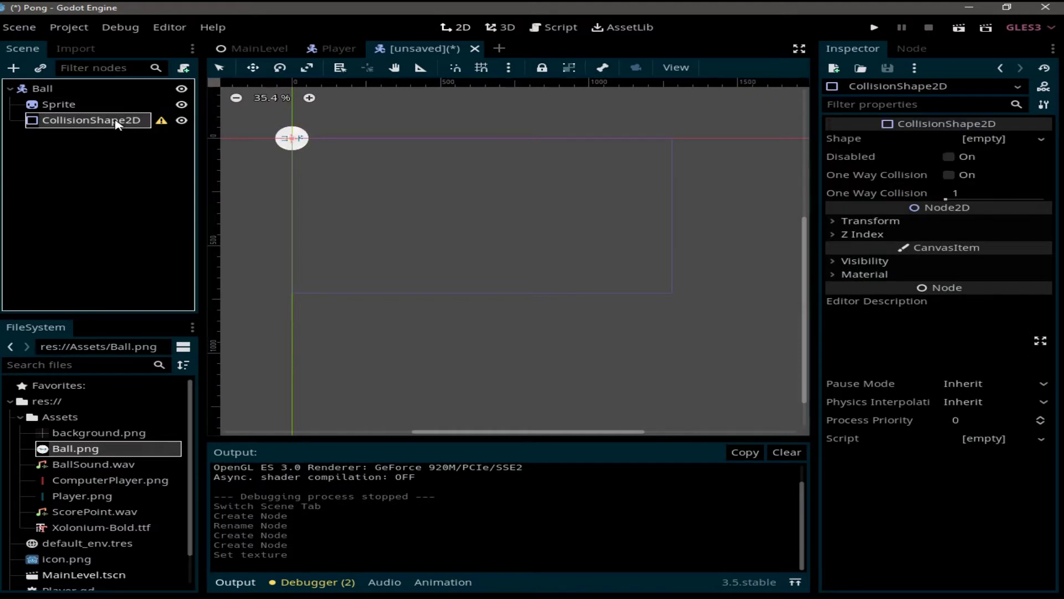
{"action": "left_click", "coordinate": [1026, 143]}
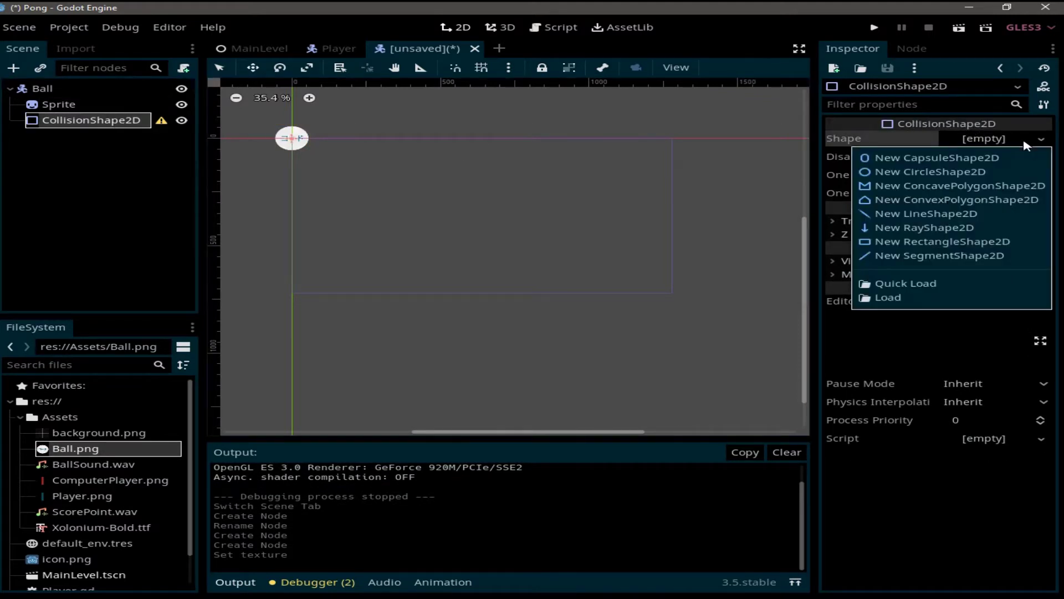
{"action": "left_click", "coordinate": [993, 173]}
{"action": "scroll", "coordinate": [304, 159], "scroll_direction": "up", "scroll_amount": 3}
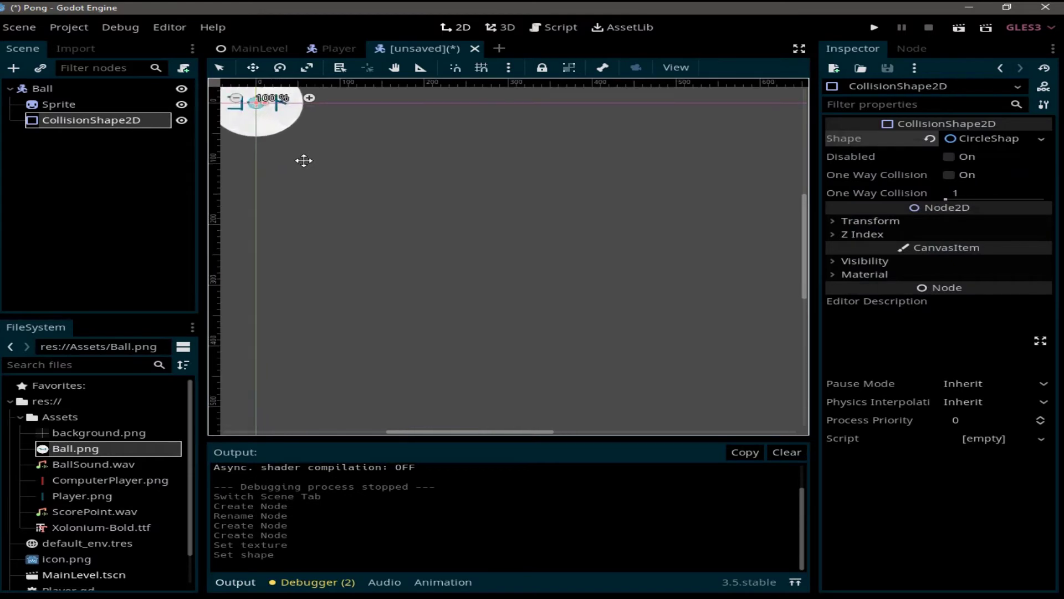
{"action": "middle_click_drag", "start_coordinate": [304, 159], "coordinate": [429, 285]}
{"action": "left_click_drag", "start_coordinate": [389, 229], "coordinate": [429, 234]}
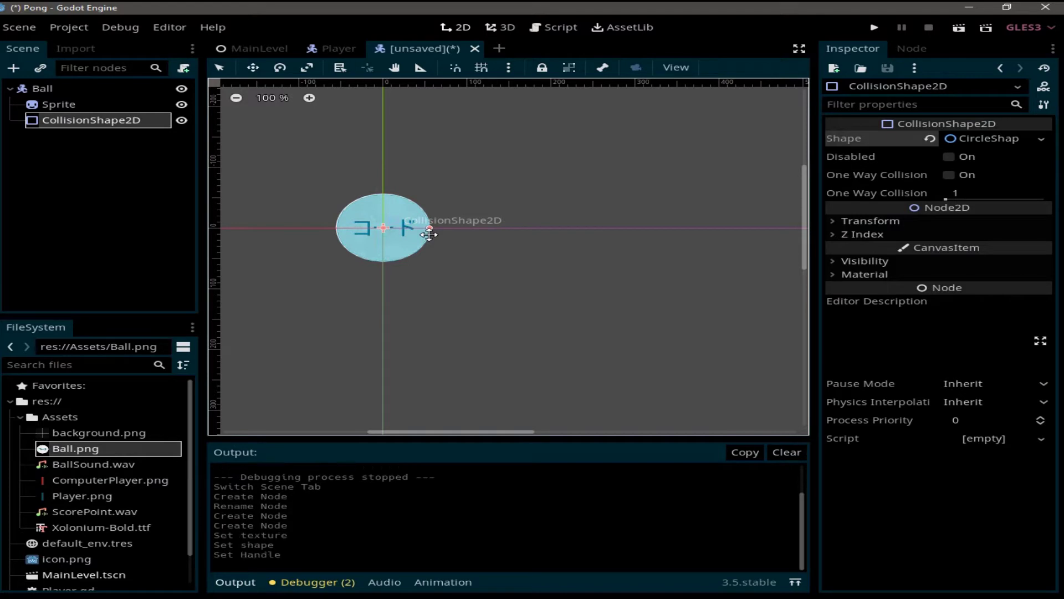
Save the scene as Ball.tscn and return to MainLevel.
{"action": "key", "text": "ctrl+s"}
{"action": "left_click", "coordinate": [395, 513]}
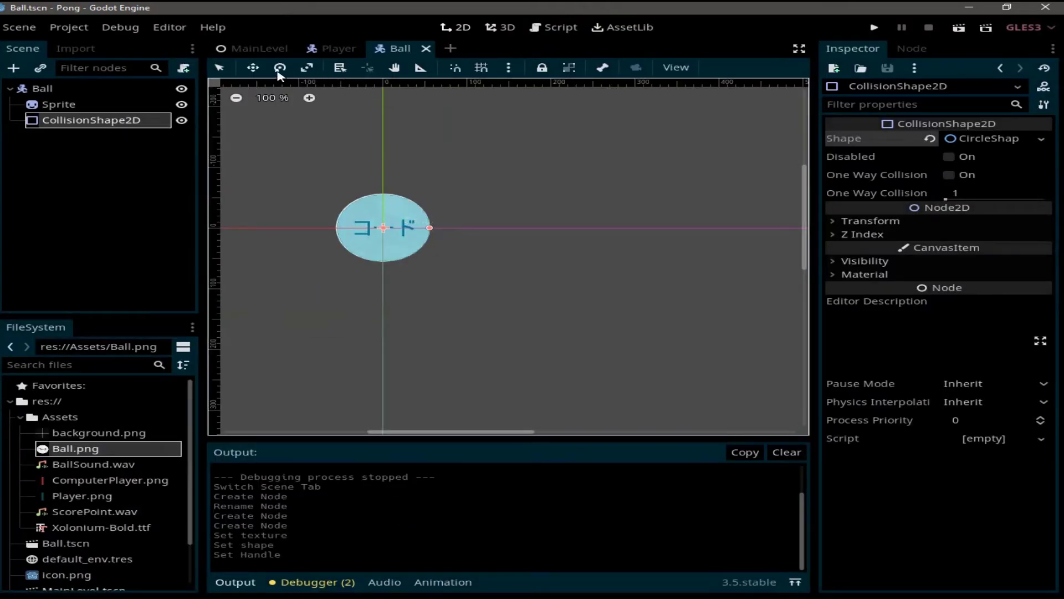
{"action": "left_click", "coordinate": [250, 50]}
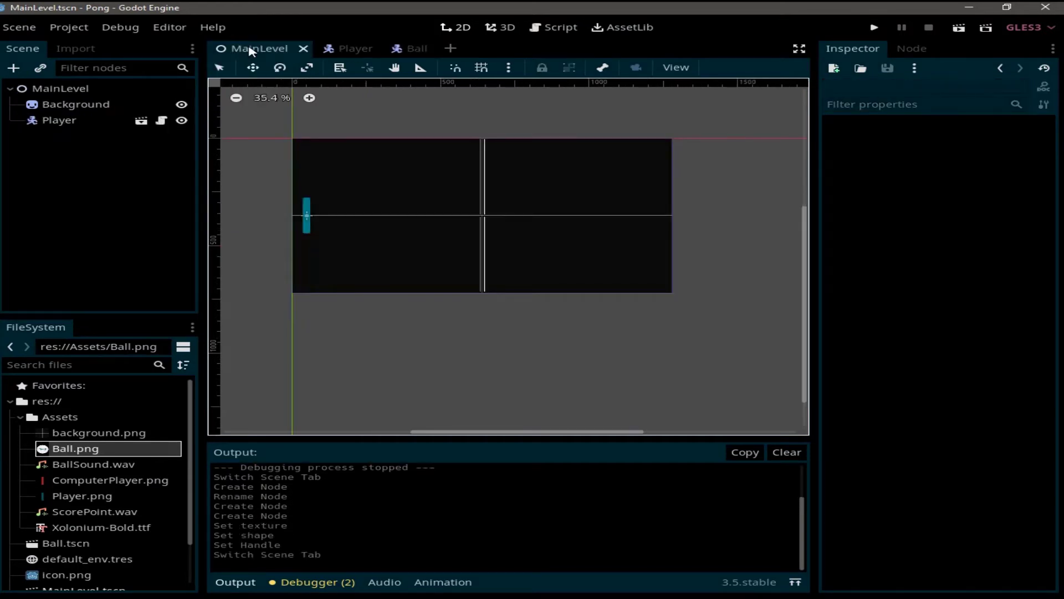
Instance Ball.tscn under MainLevel and drag the ball to the middle of the playfield.
{"action": "left_click", "coordinate": [65, 90]}
{"action": "left_click", "coordinate": [40, 67]}
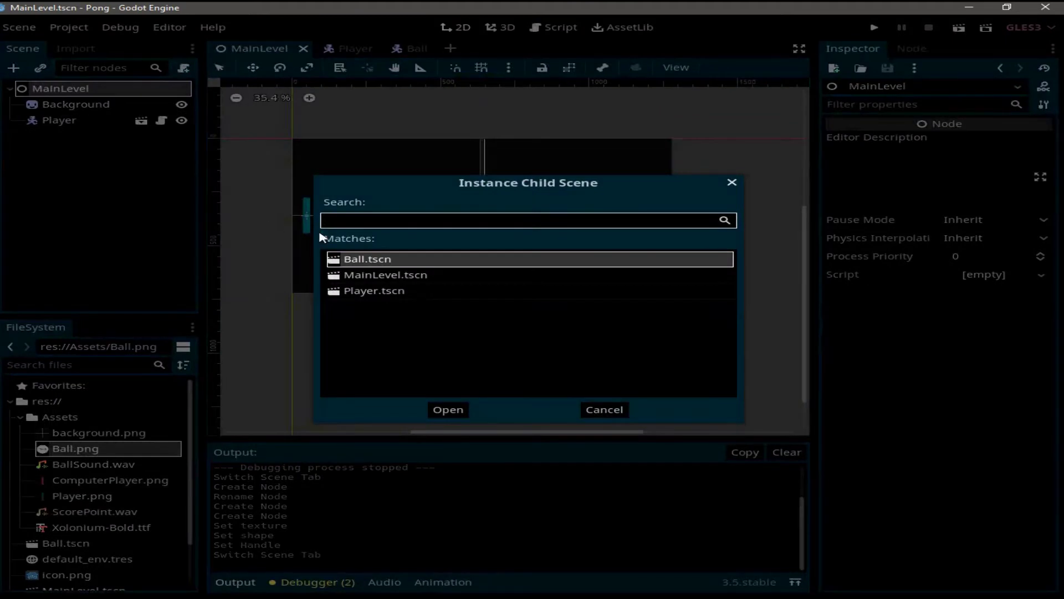
{"action": "double_click", "coordinate": [369, 259]}
{"action": "left_click_drag", "start_coordinate": [383, 203], "coordinate": [565, 249]}
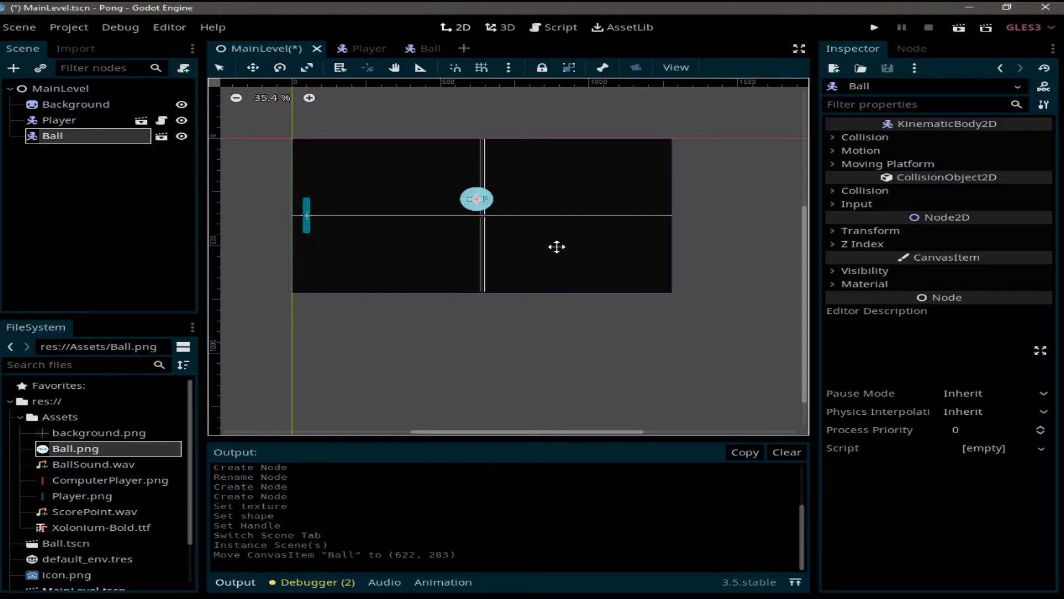
{"action": "left_click", "coordinate": [427, 49]}
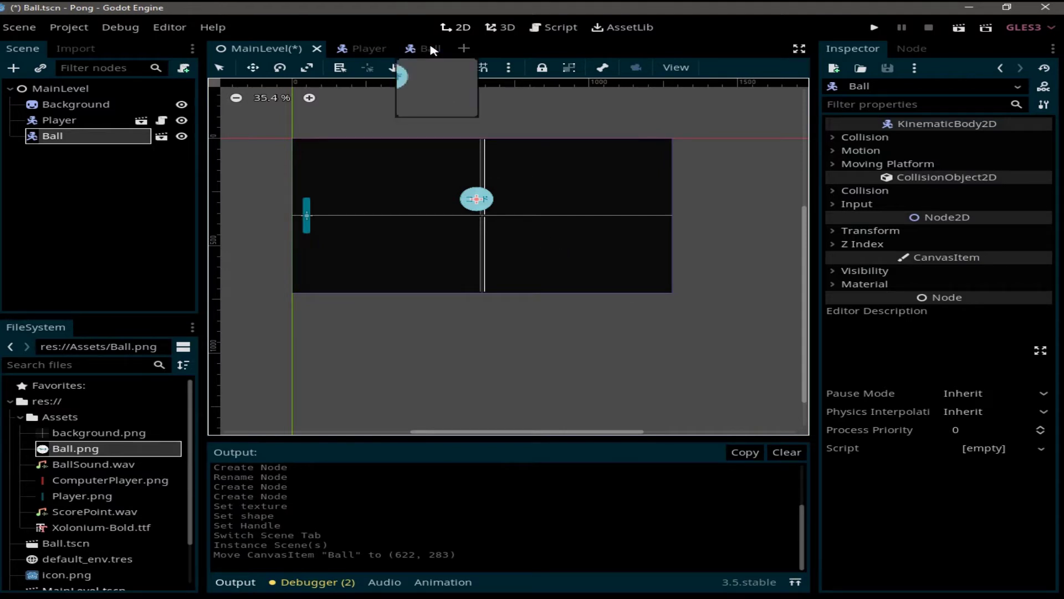
Set the Ball root's Transform scale to 0.3 on x and y and save the scene.
{"action": "left_click", "coordinate": [70, 90]}
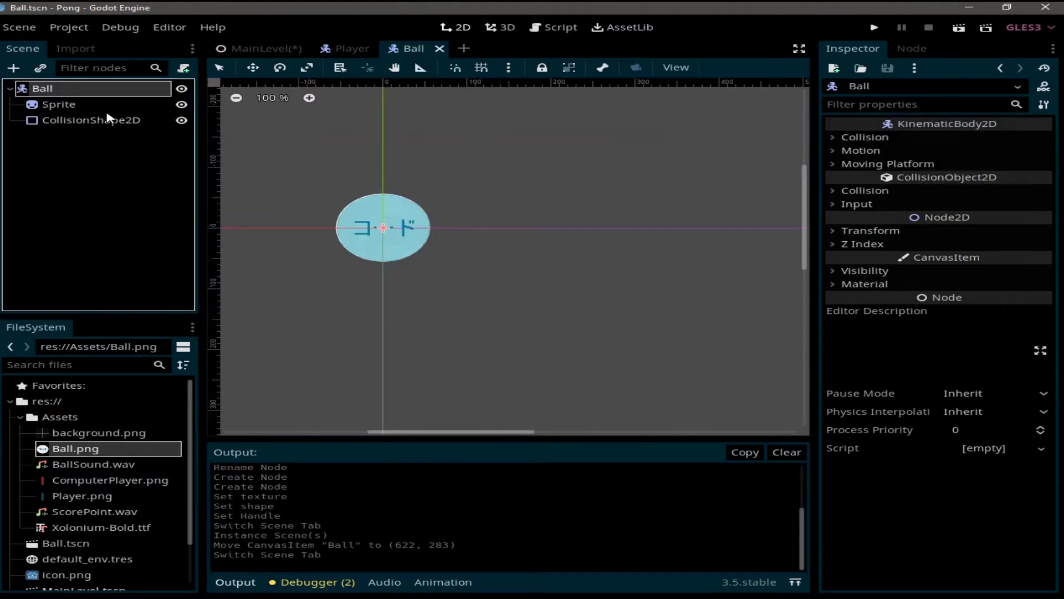
{"action": "left_click", "coordinate": [887, 232]}
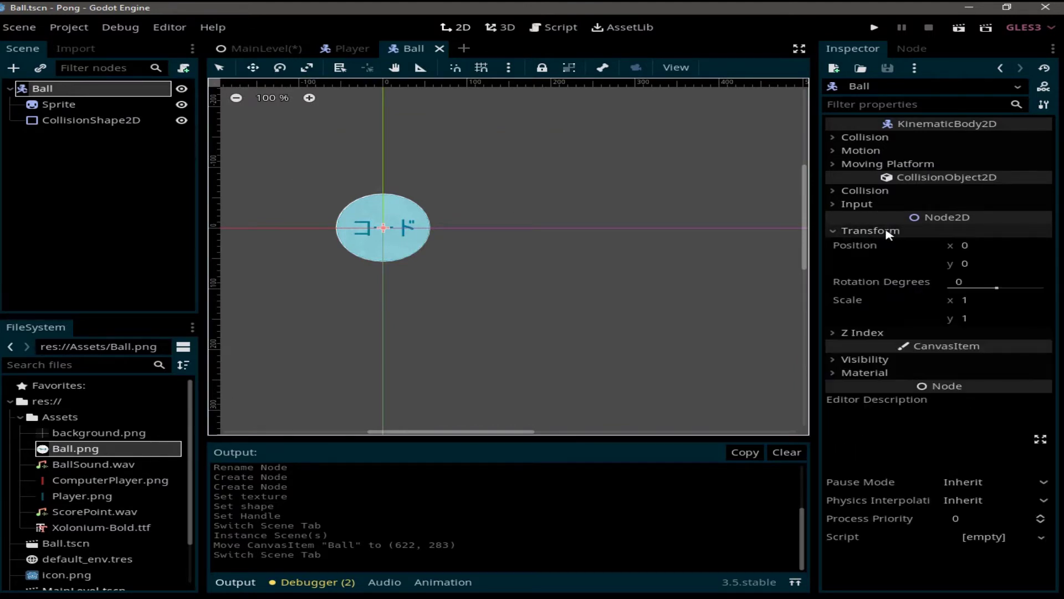
{"action": "left_click", "coordinate": [985, 298]}
{"action": "type", "text": "0.3"}
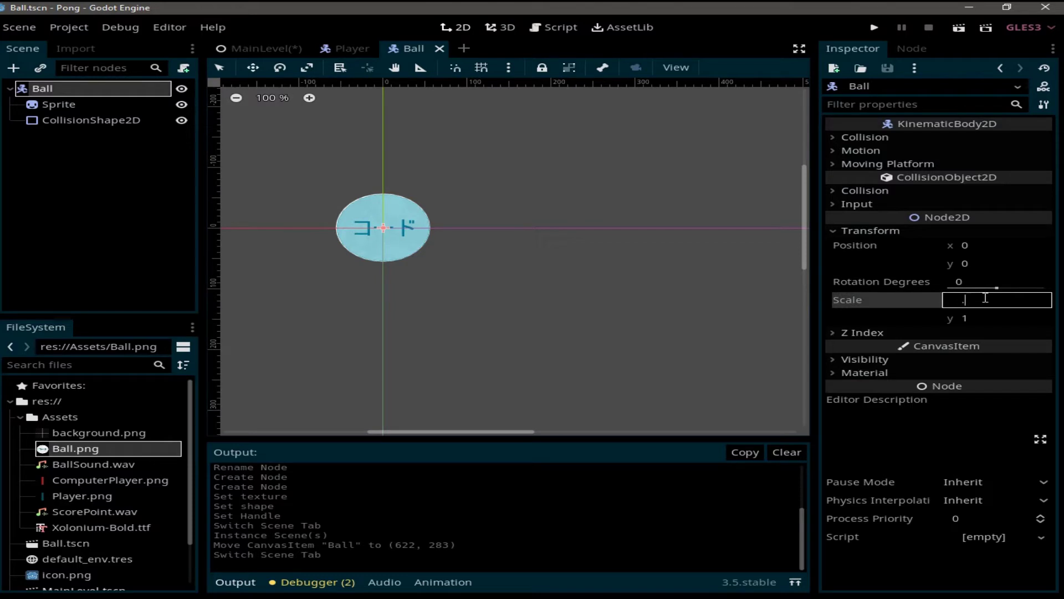
{"action": "key", "text": "Return"}
{"action": "left_click", "coordinate": [976, 319]}
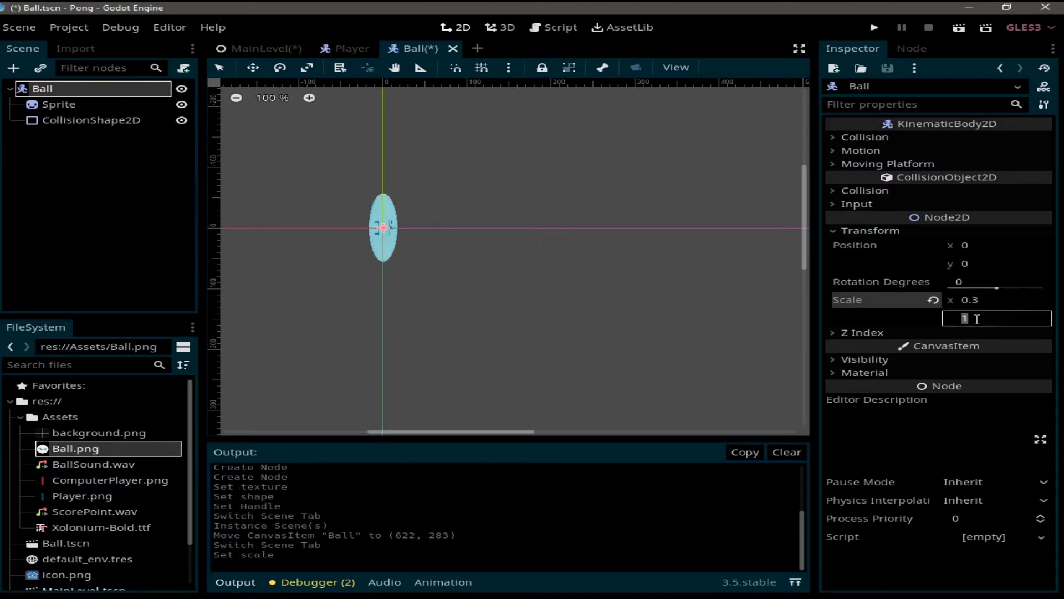
{"action": "type", "text": ".3"}
{"action": "key", "text": "Return"}
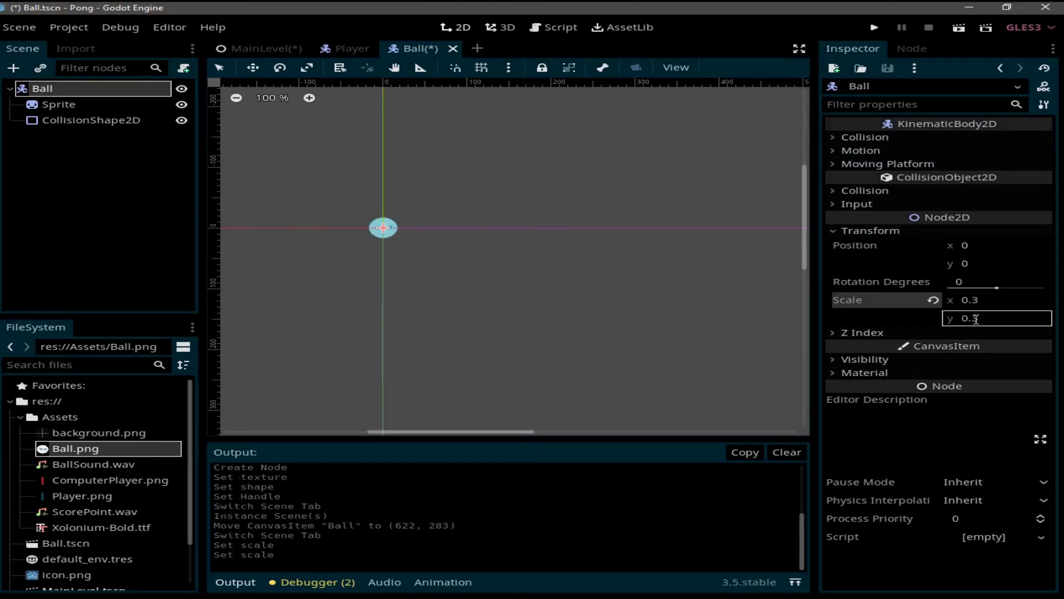
{"action": "key", "text": "ctrl+s"}
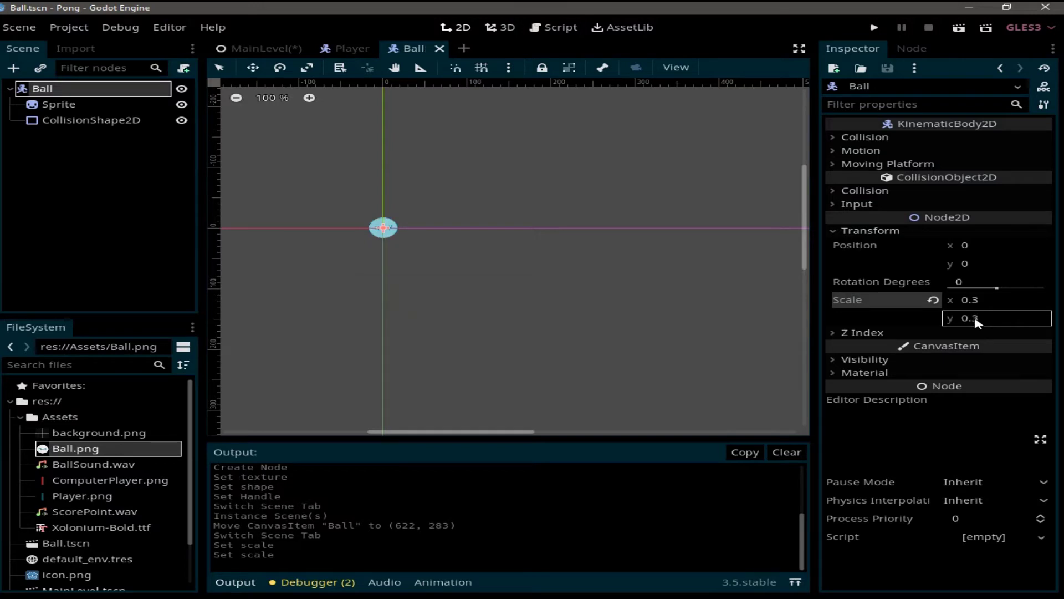
Nudge the ball toward the MainLevel centre and launch a test run of the project.
{"action": "left_click", "coordinate": [267, 49]}
{"action": "scroll", "coordinate": [526, 228], "scroll_direction": "up", "scroll_amount": 2}
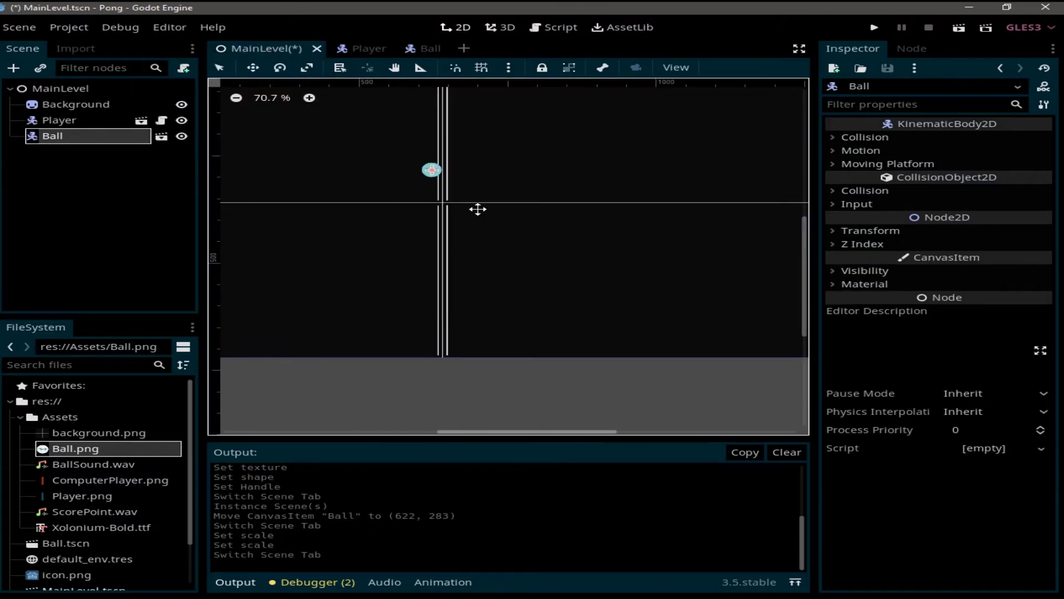
{"action": "left_click_drag", "start_coordinate": [484, 244], "coordinate": [480, 242]}
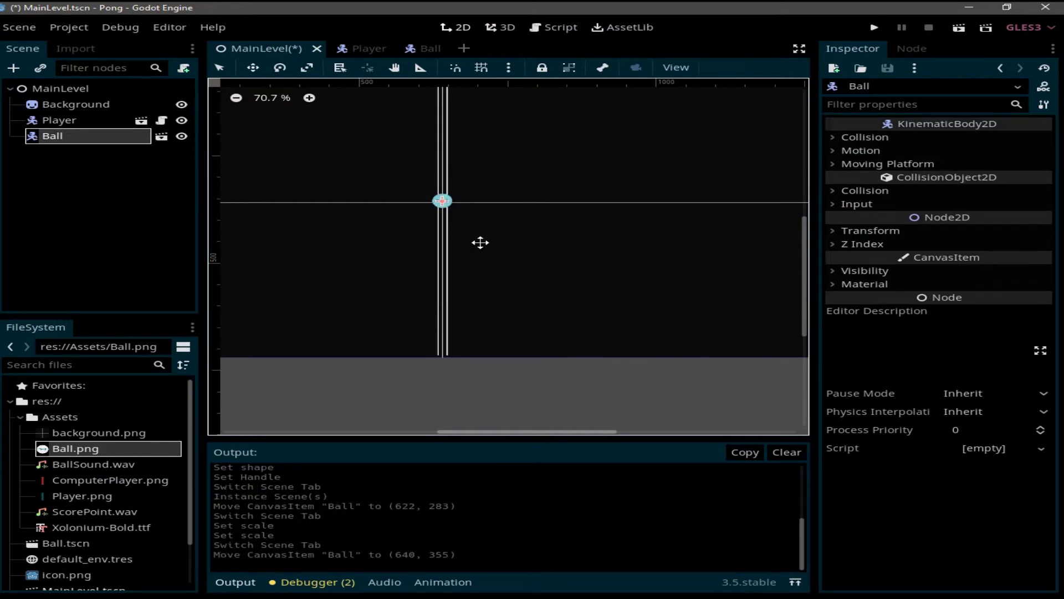
{"action": "scroll", "coordinate": [473, 250], "scroll_direction": "down", "scroll_amount": 3}
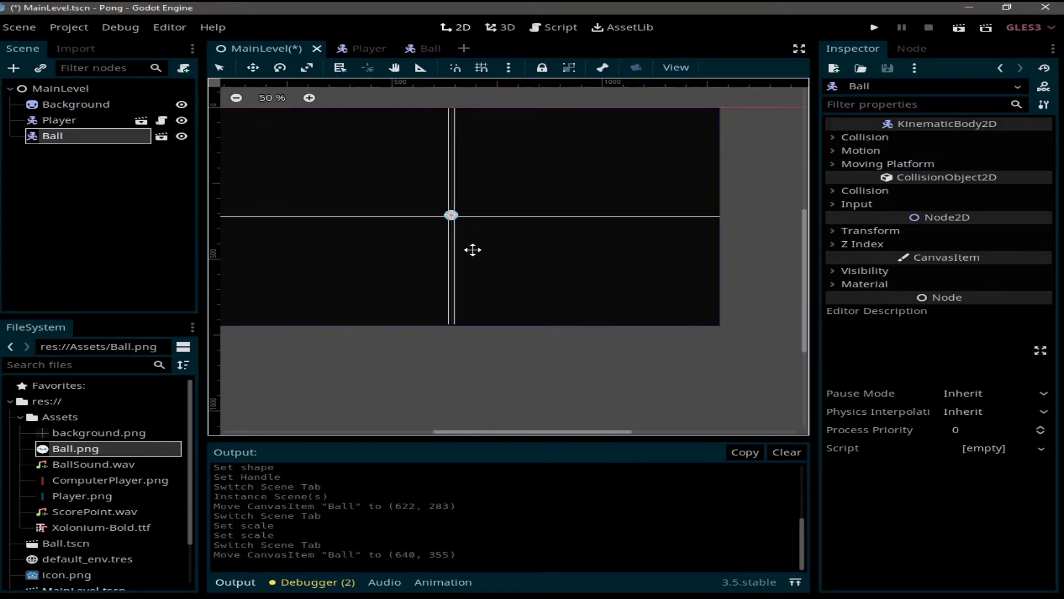
{"action": "left_click", "coordinate": [875, 28]}
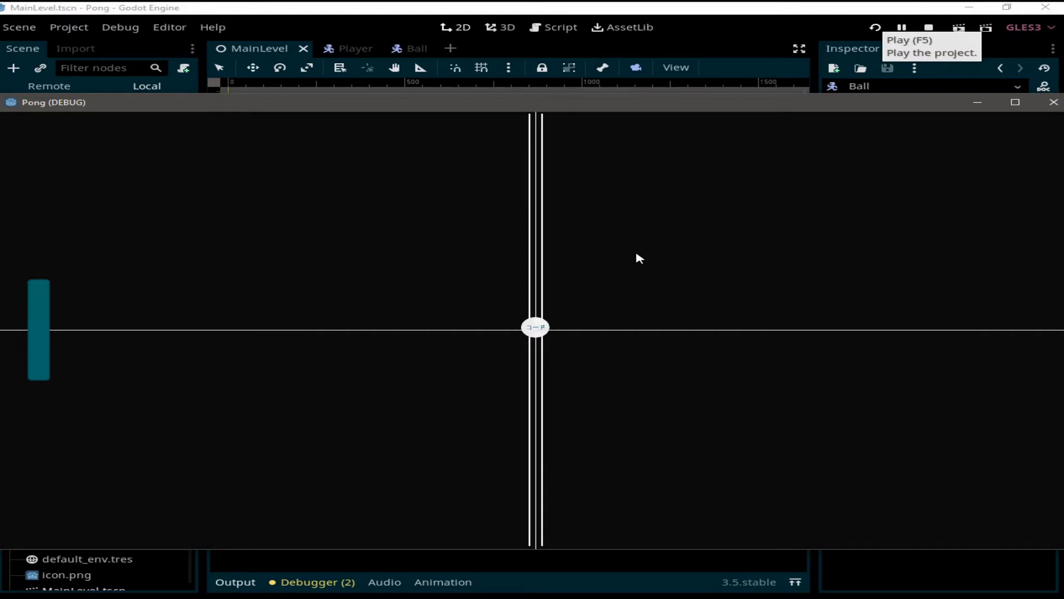
Move the paddle up and down in the running game, then close it and reopen Ball.tscn.
{"action": "key", "text": "Up"}
{"action": "key", "text": "Down"}
{"action": "left_click", "coordinate": [1053, 102]}
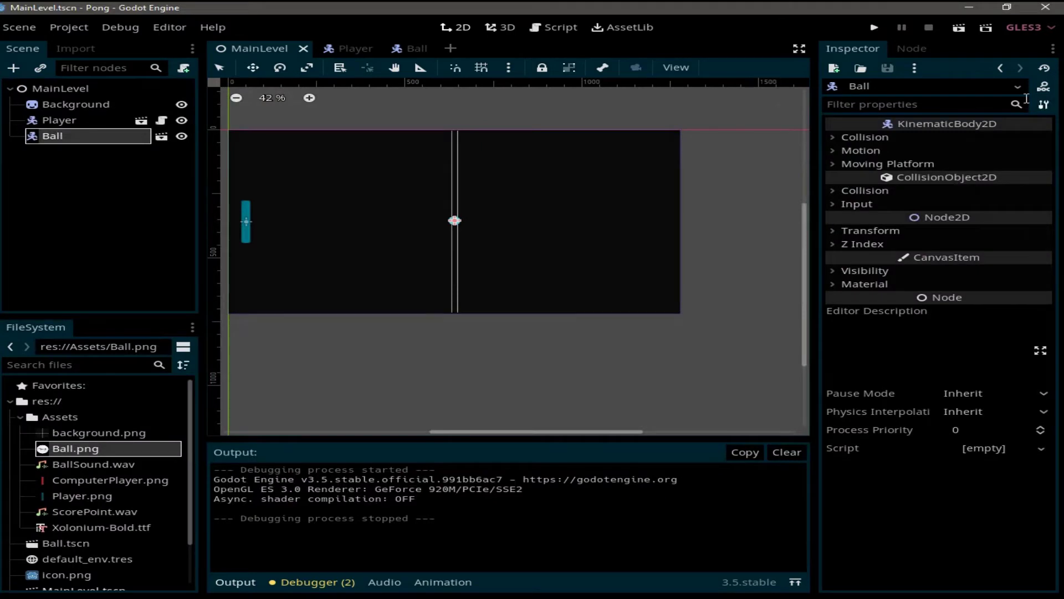
{"action": "left_click", "coordinate": [409, 48]}
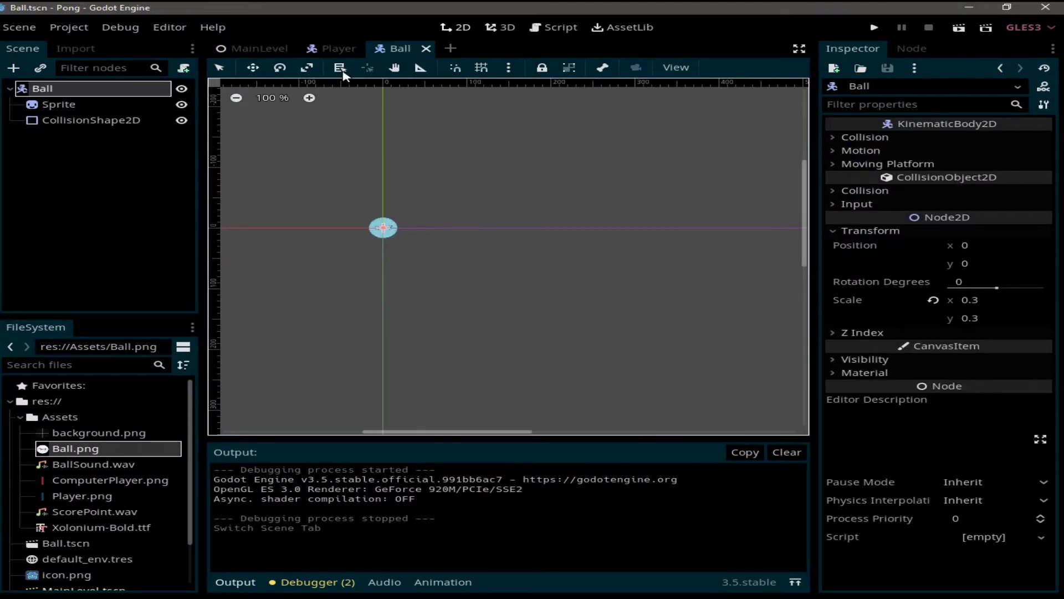
Create res://Ball.gd with the Empty template on the Ball root, extending KinematicBody2D.
{"action": "left_click", "coordinate": [184, 68]}
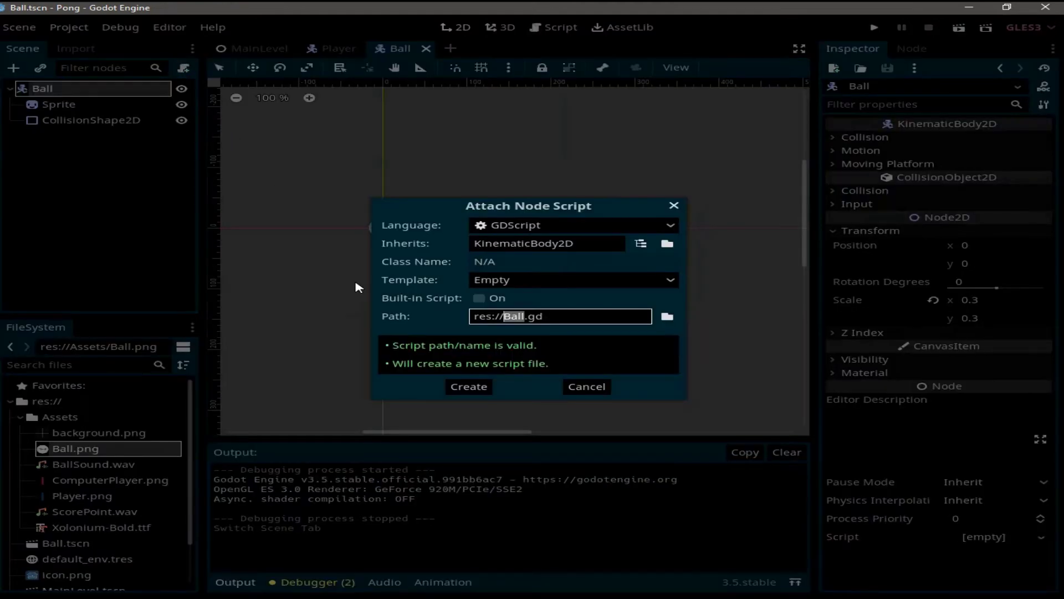
{"action": "left_click", "coordinate": [468, 387]}
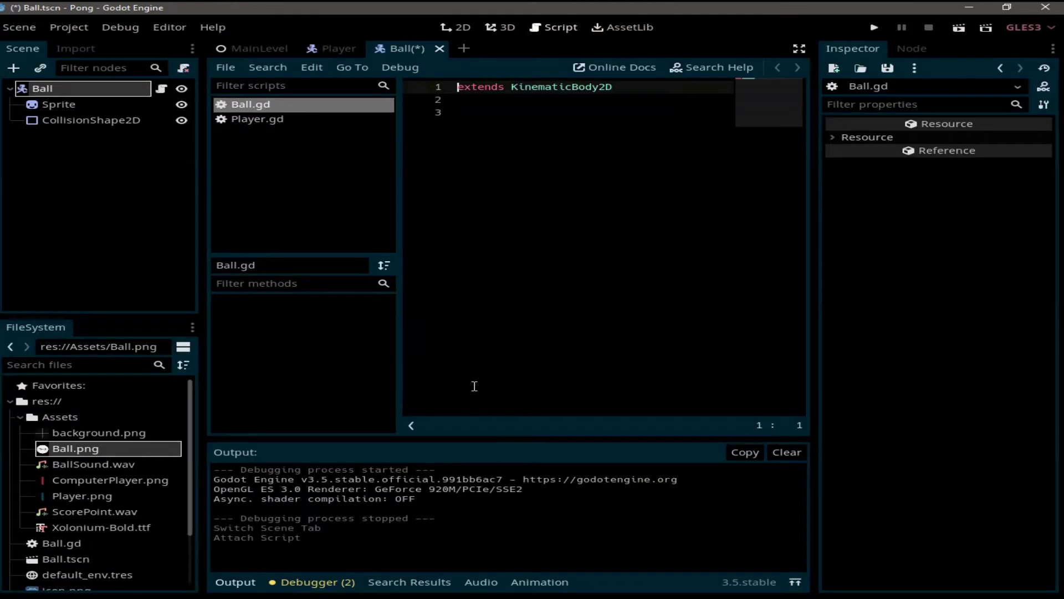
{"action": "left_click", "coordinate": [459, 113]}
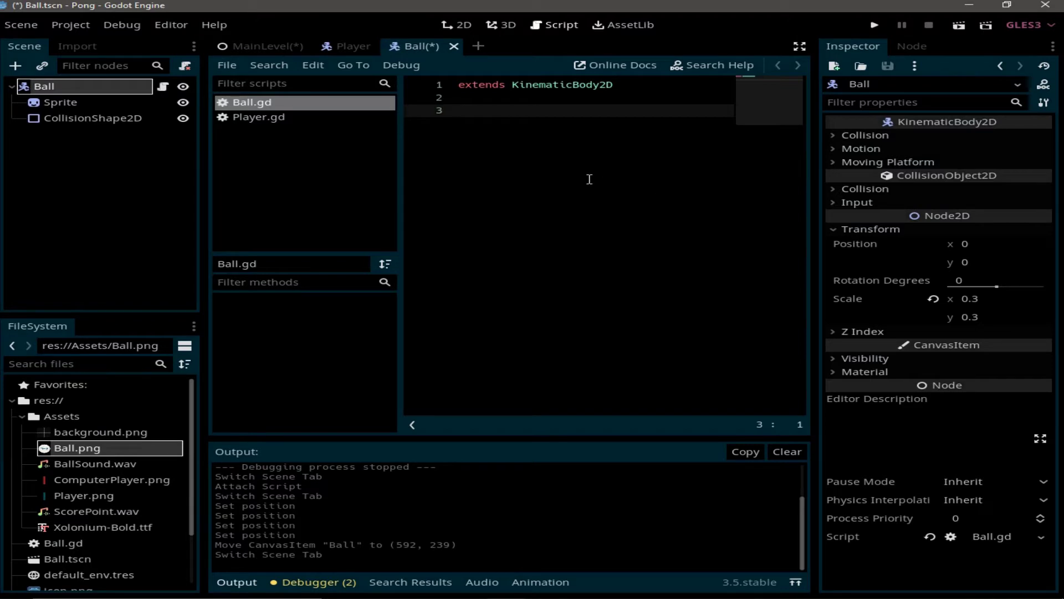
In MainLevel's 2D view, enter 1280/2 and 720/2 as the Ball's position, giving (640, 360).
{"action": "left_click", "coordinate": [262, 48]}
{"action": "left_click", "coordinate": [463, 27]}
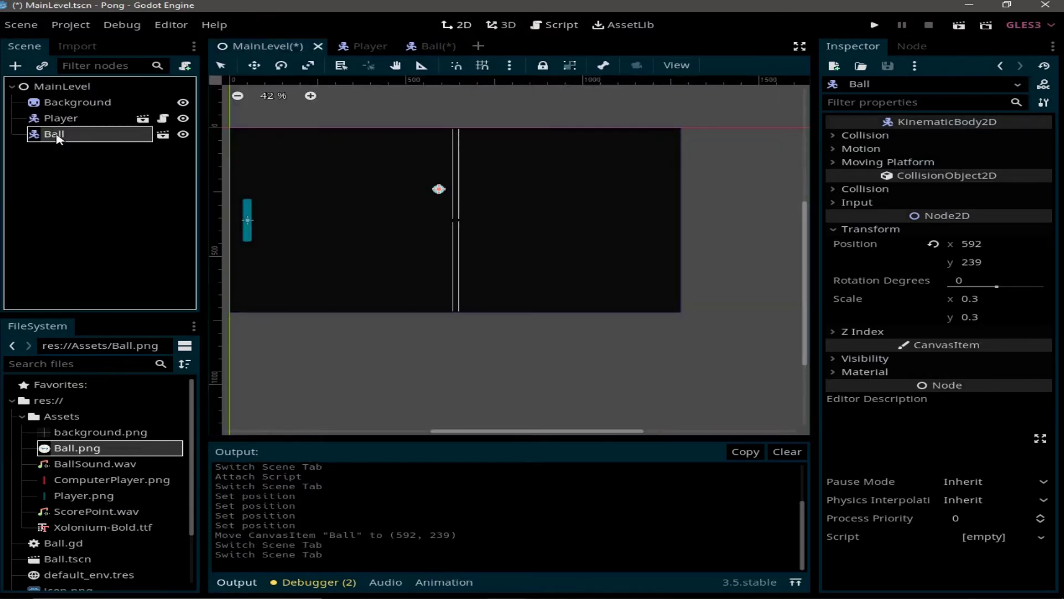
{"action": "left_click", "coordinate": [997, 245]}
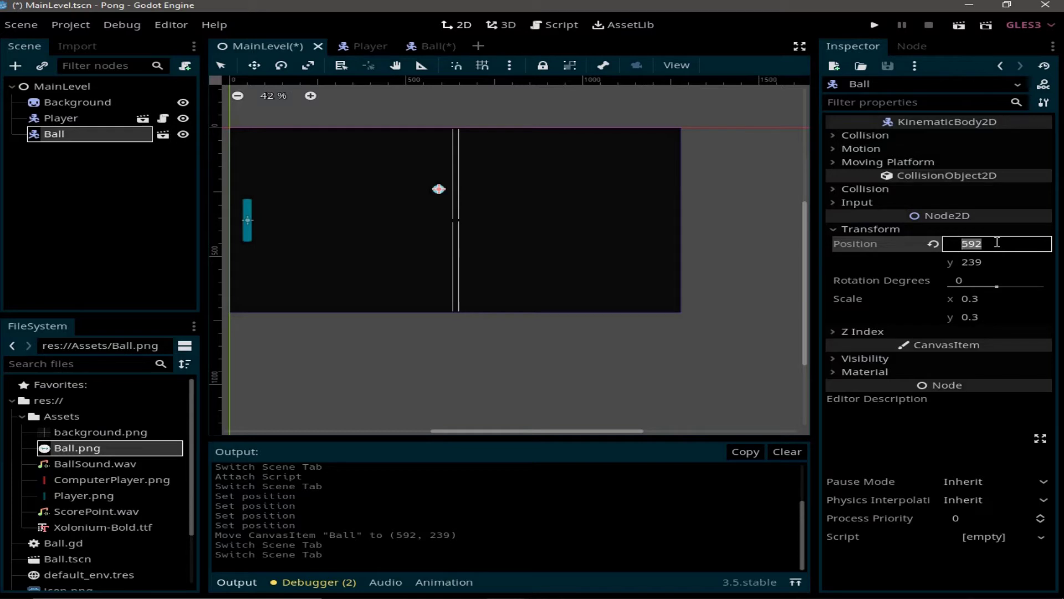
{"action": "type", "text": "1280/2"}
{"action": "key", "text": "Return"}
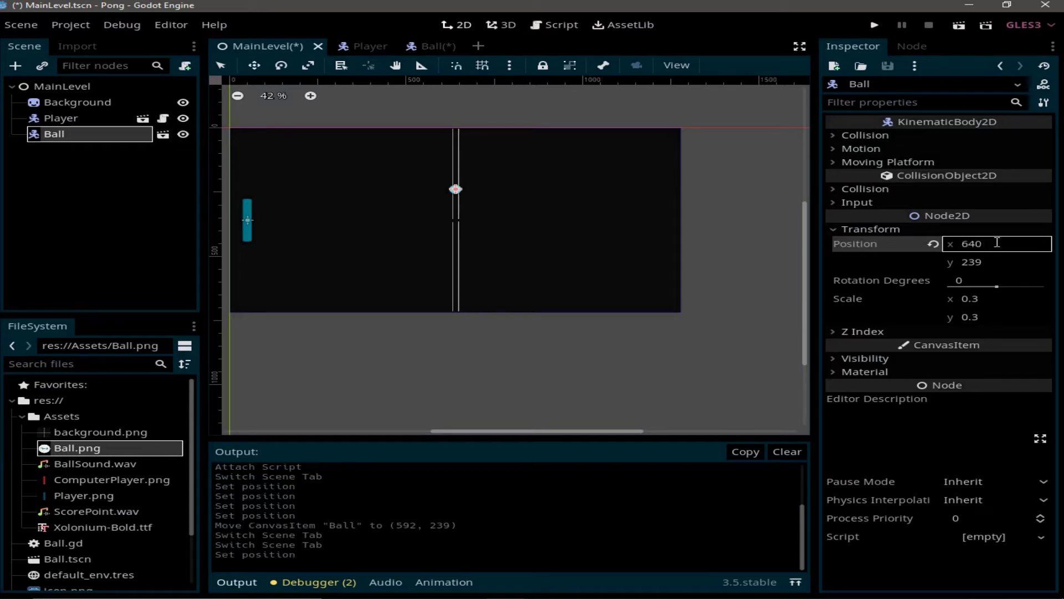
{"action": "left_click", "coordinate": [1002, 258]}
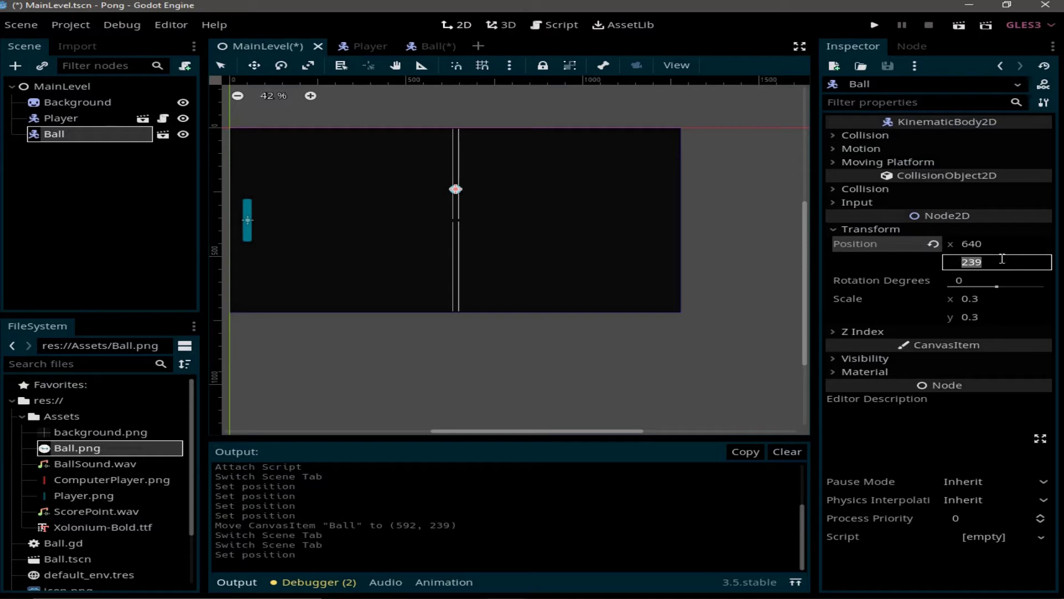
{"action": "type", "text": "720/2"}
{"action": "key", "text": "Return"}
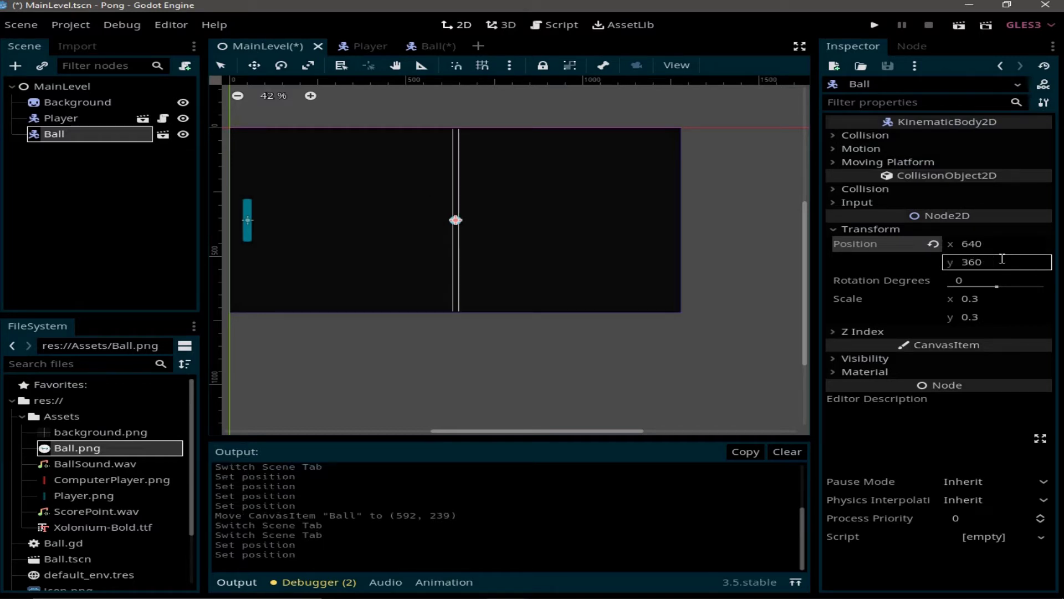
{"action": "scroll", "coordinate": [610, 251], "scroll_direction": "up", "scroll_amount": 2}
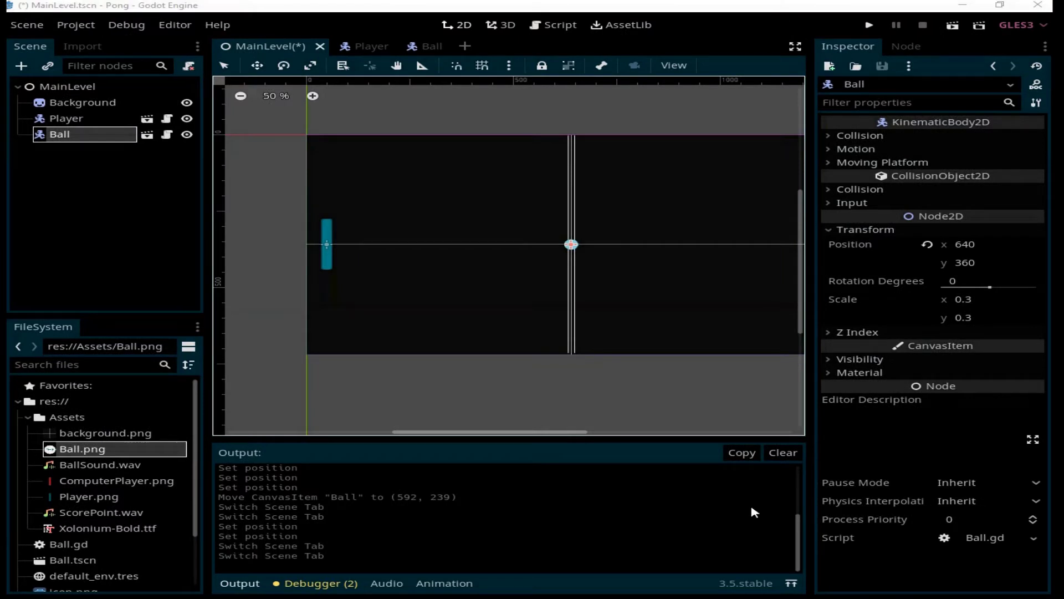
In distraction-free mode, write var speed = 600 and var velocity = Vector2.ZERO, then begin a func line.
{"action": "left_click", "coordinate": [563, 28]}
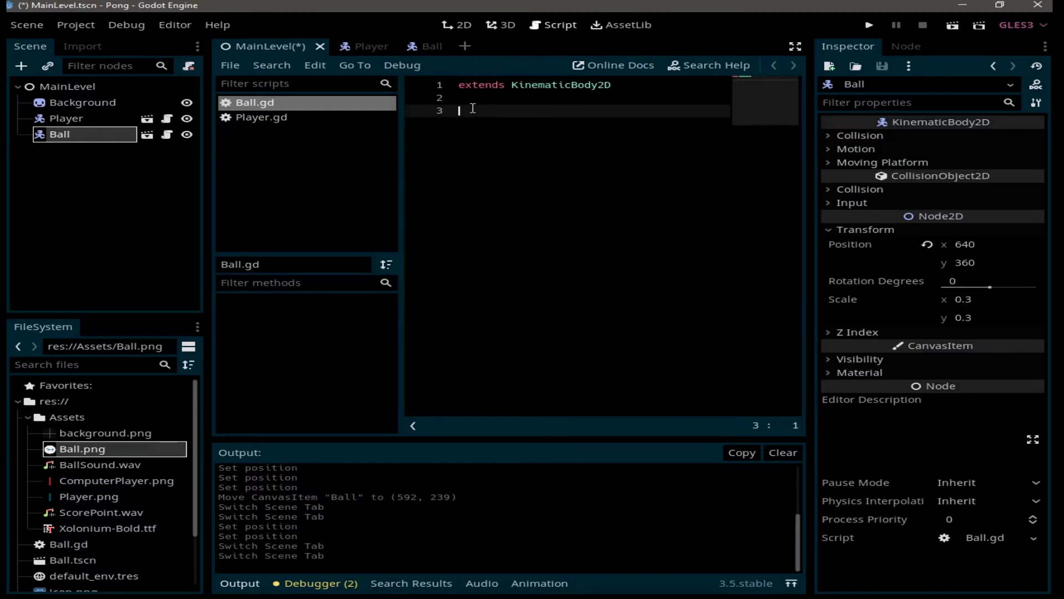
{"action": "key", "text": "ctrl+shift+F11"}
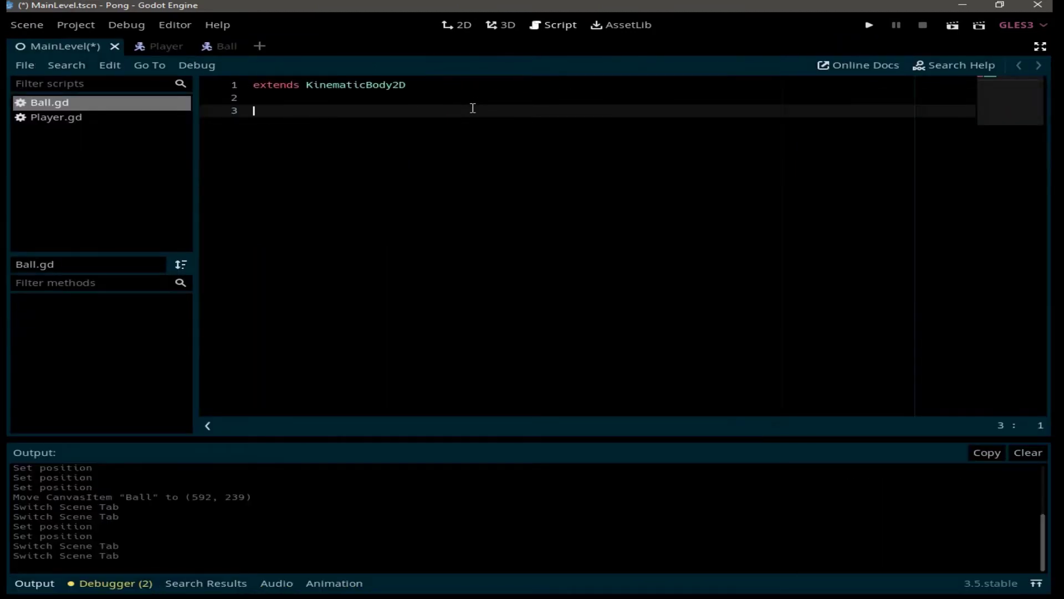
{"action": "type", "text": "var speed = 600"}
{"action": "key", "text": "Return"}
{"action": "type", "text": "var v"}
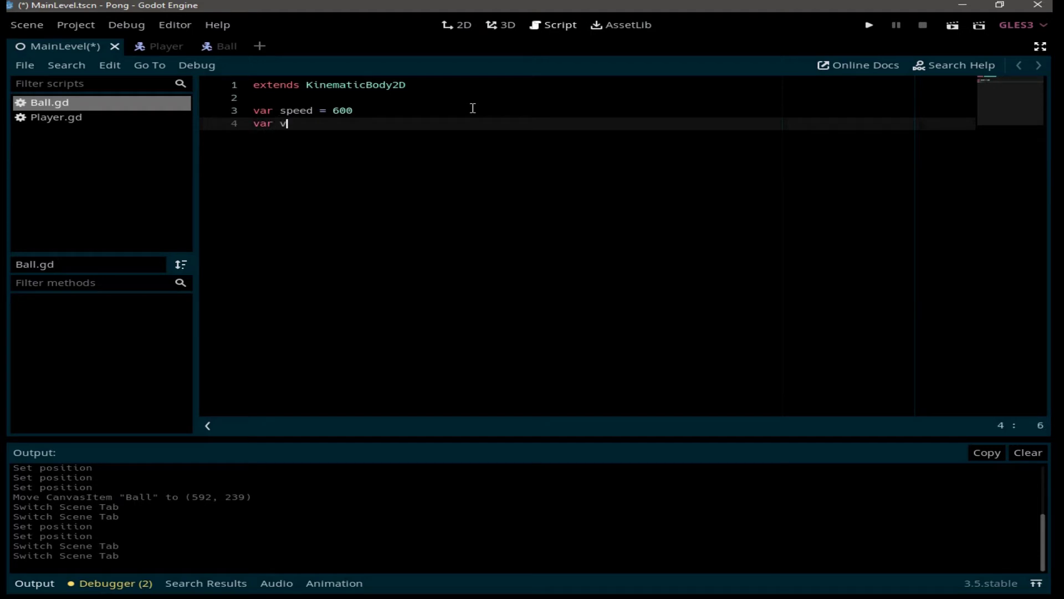
{"action": "type", "text": "elocity = Vect"}
{"action": "key", "text": "Return"}
{"action": "type", "text": "/"}
{"action": "key", "text": "BackSpace"}
{"action": "type", "text": ".Z"}
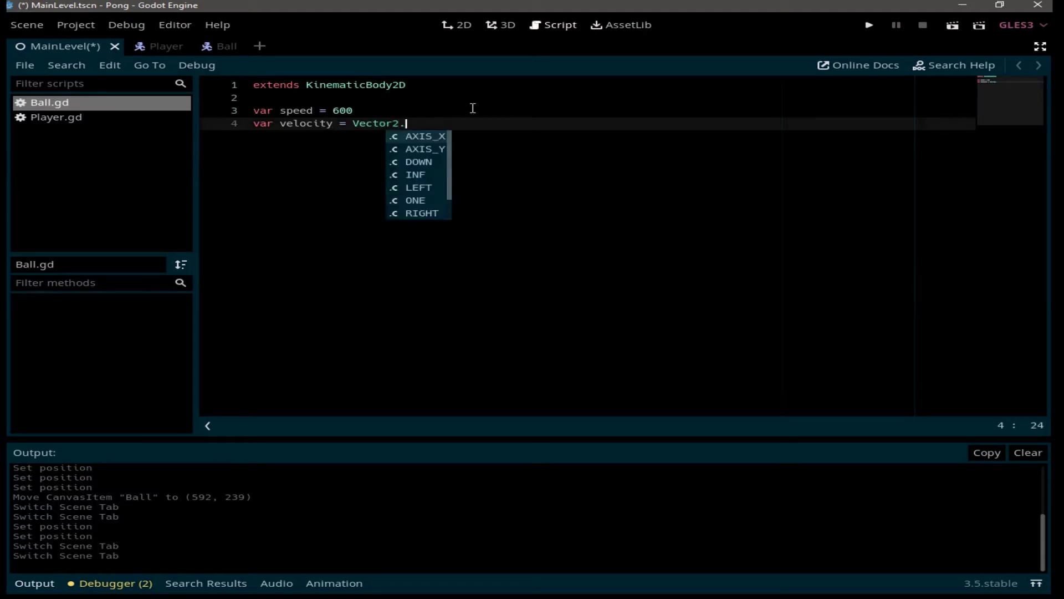
{"action": "key", "text": "Return"}
{"action": "key", "text": "Return"}
{"action": "key", "text": "Return"}
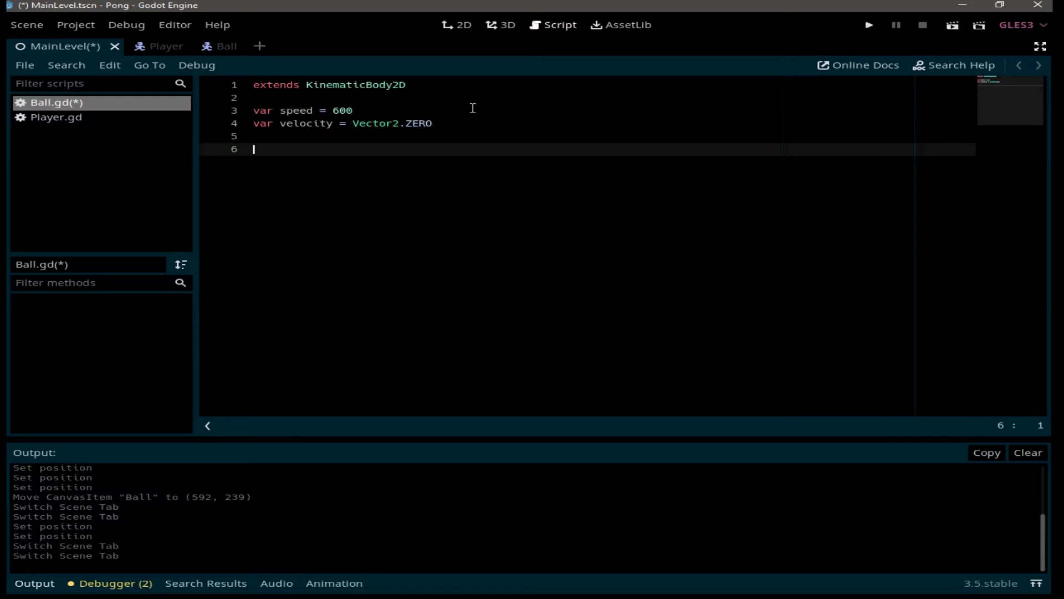
{"action": "type", "text": "func in"}
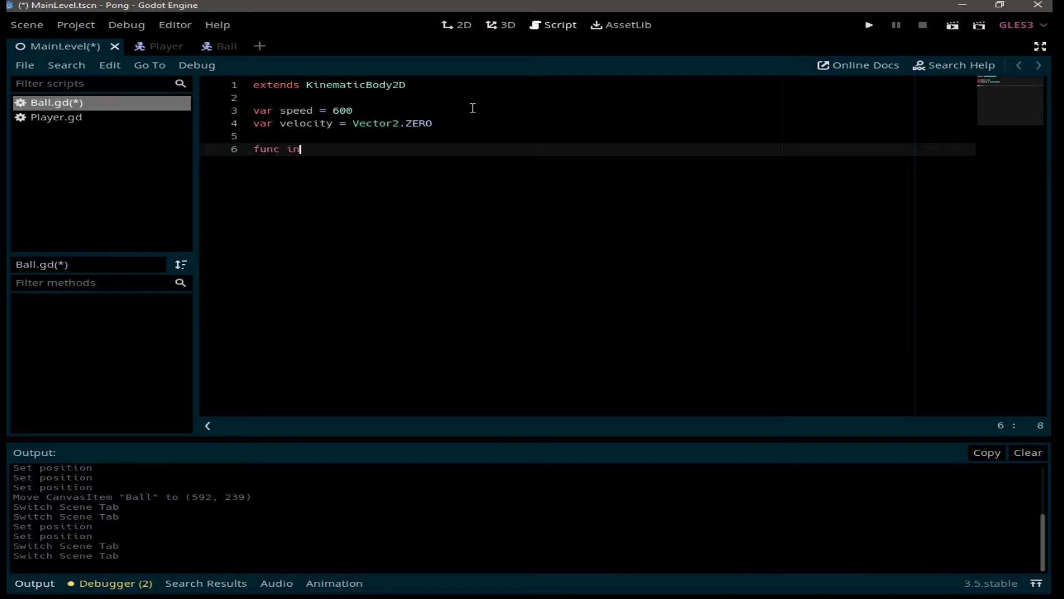